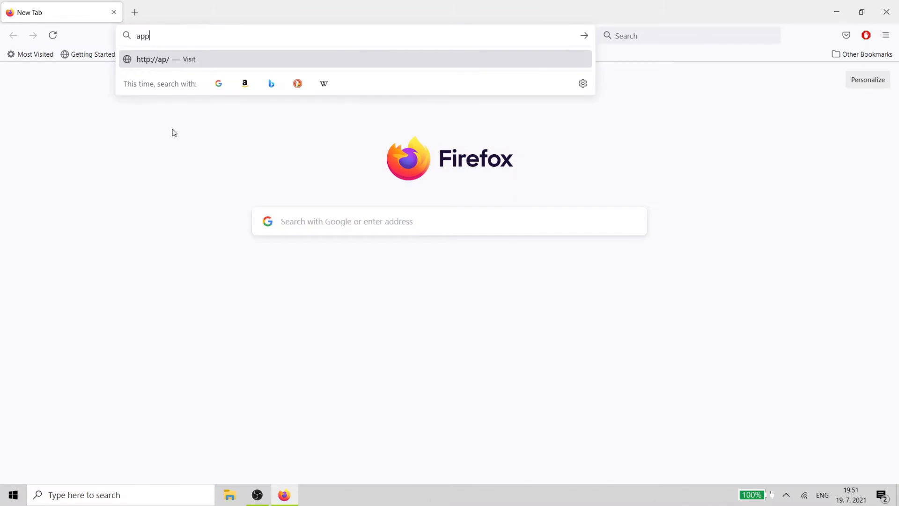
Load the Gleek app at app.gleek.io in Firefox.
{"action": "type", "text": "o"}
{"action": "key", "text": "Return"}
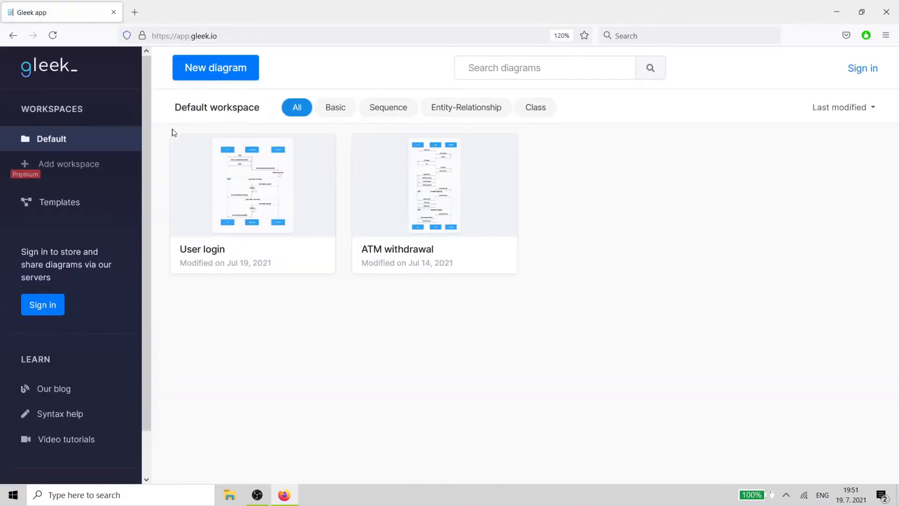
Create a new Sequence diagram named 'User login' and widen the code editor panel.
{"action": "left_click", "coordinate": [214, 78]}
{"action": "left_click", "coordinate": [255, 108]}
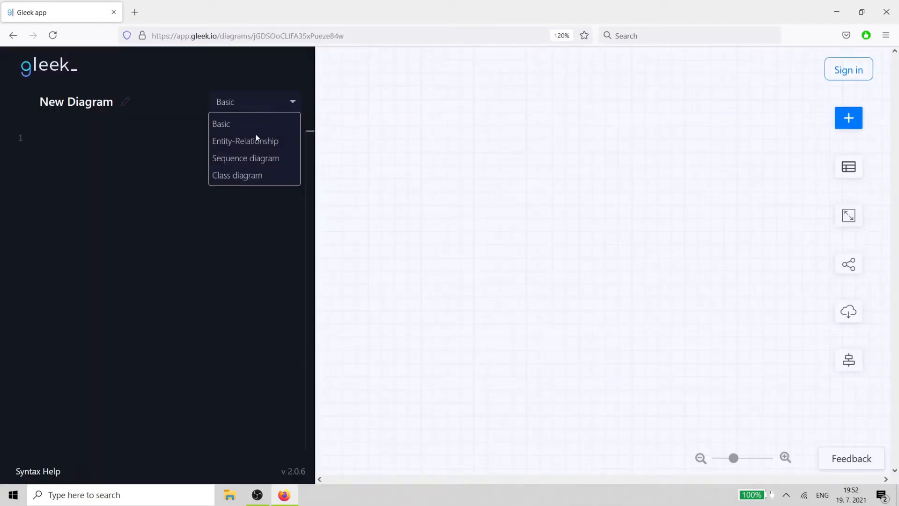
{"action": "left_click", "coordinate": [256, 157]}
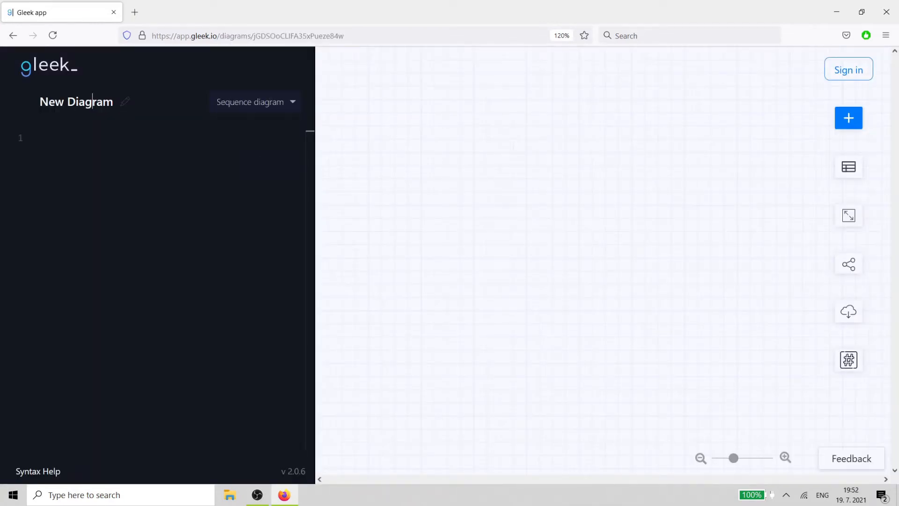
{"action": "left_click", "coordinate": [92, 102]}
{"action": "type", "text": "User lo"}
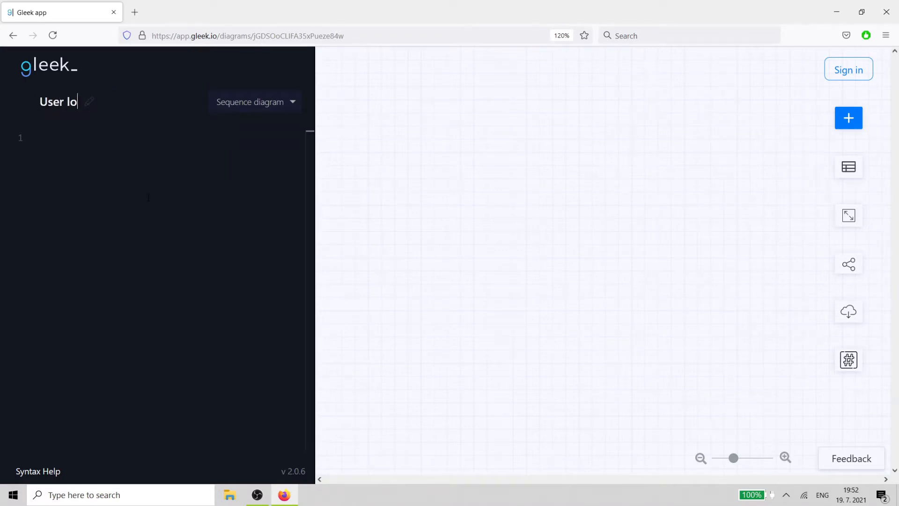
{"action": "type", "text": "gin"}
{"action": "left_click_drag", "start_coordinate": [315, 126], "coordinate": [355, 124]}
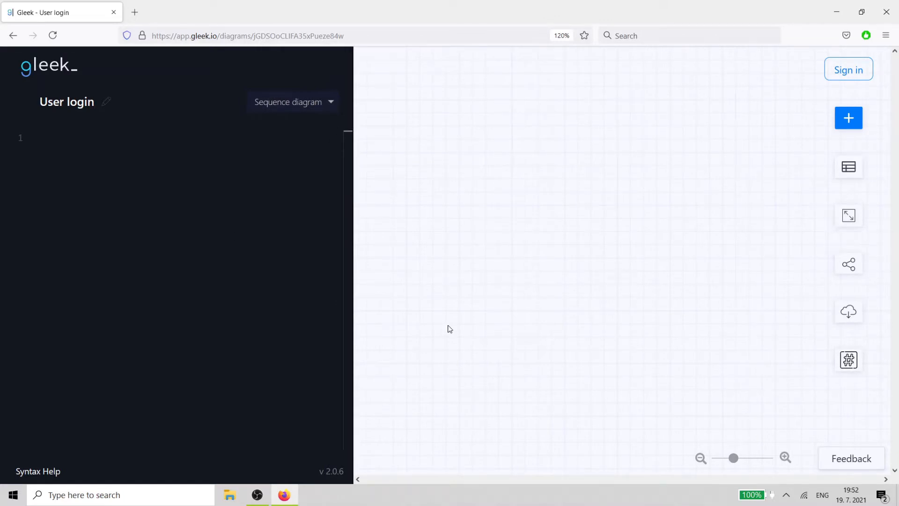
Write the 'Visit' and 'Enter a username/password' messages from User to Login page.
{"action": "type", "text": "User -Visi"}
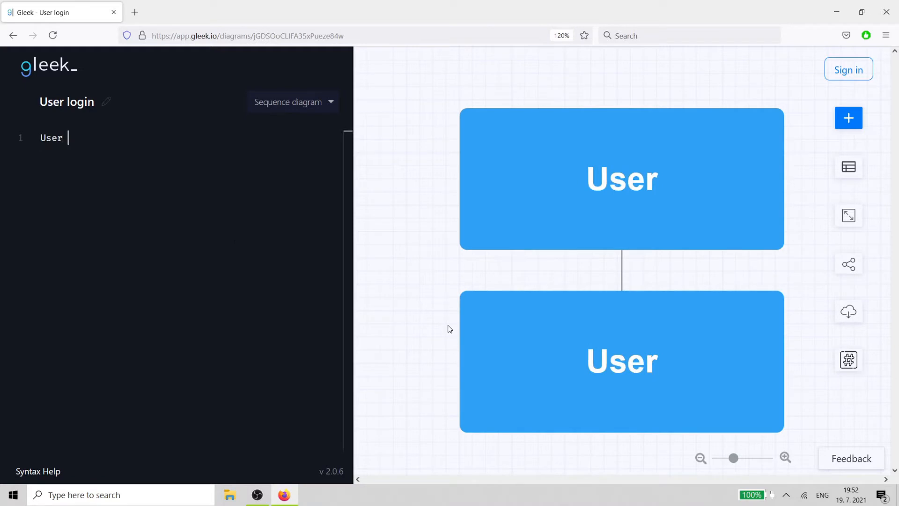
{"action": "type", "text": "t->+"}
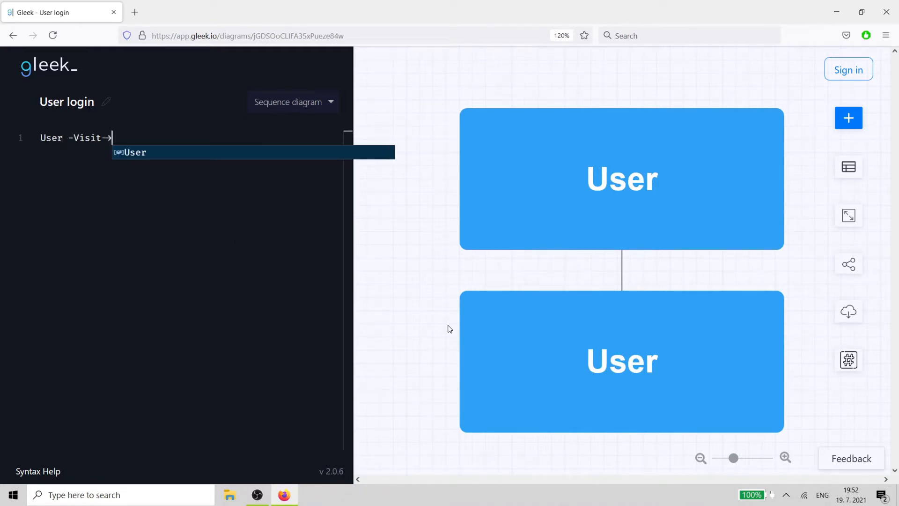
{"action": "type", "text": " Login"}
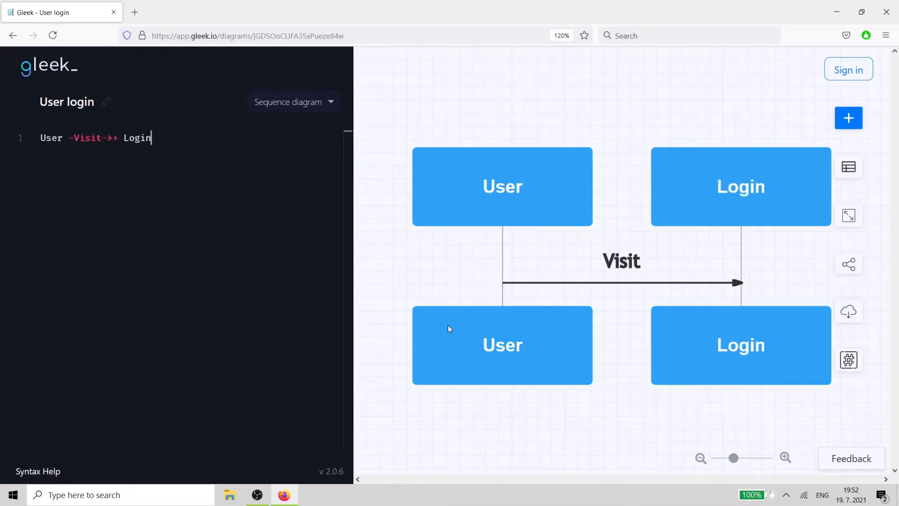
{"action": "type", "text": " page"}
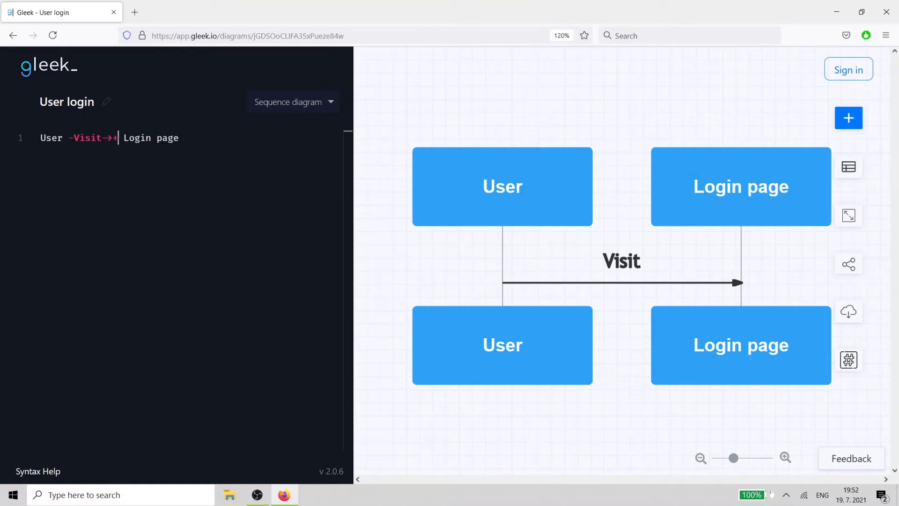
{"action": "left_click_drag", "start_coordinate": [118, 137], "coordinate": [112, 137]}
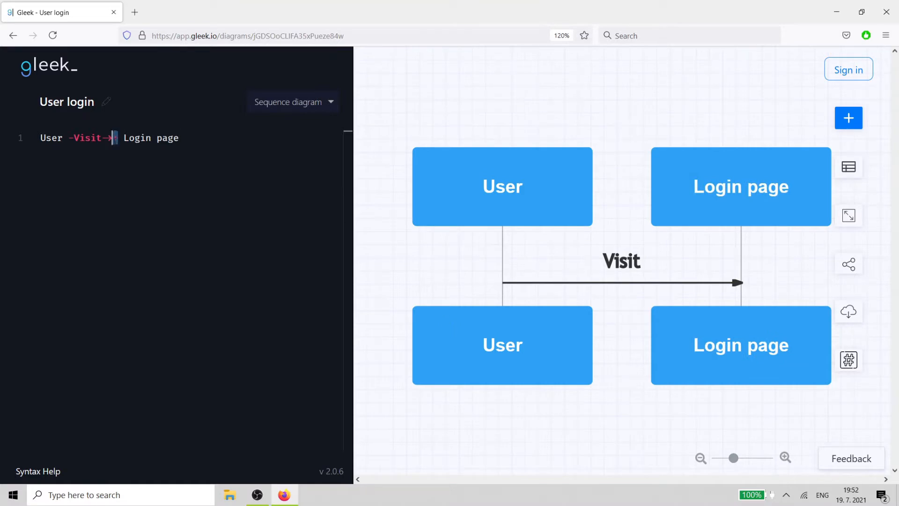
{"action": "left_click", "coordinate": [192, 138]}
{"action": "key", "text": "Return"}
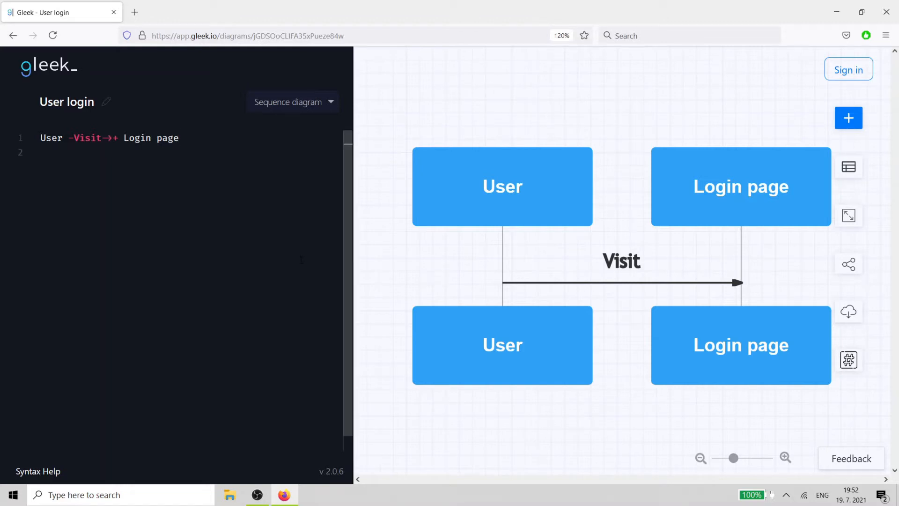
{"action": "type", "text": "Use"}
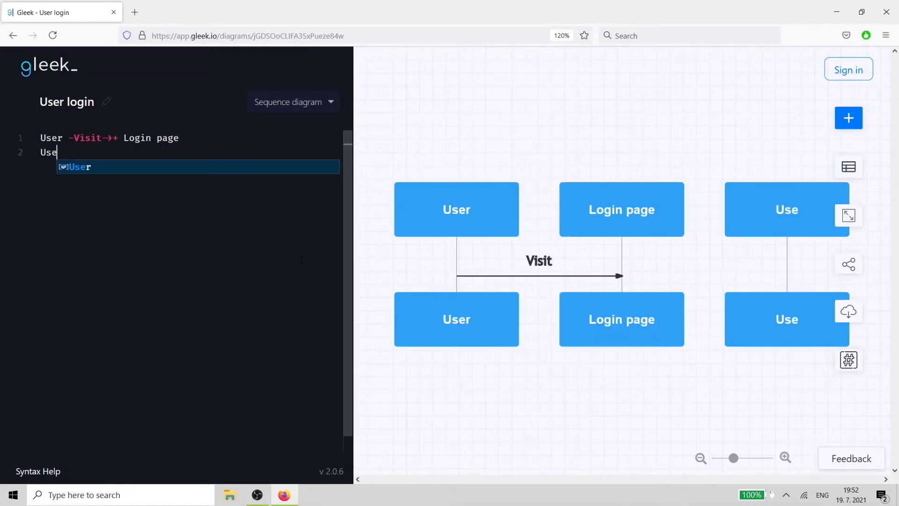
{"action": "type", "text": "r -Enter"}
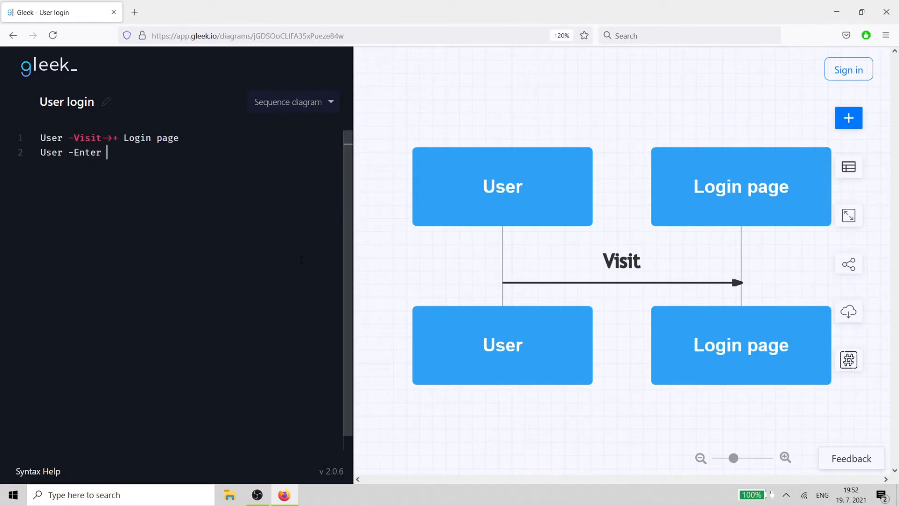
{"action": "type", "text": " a username/password-"}
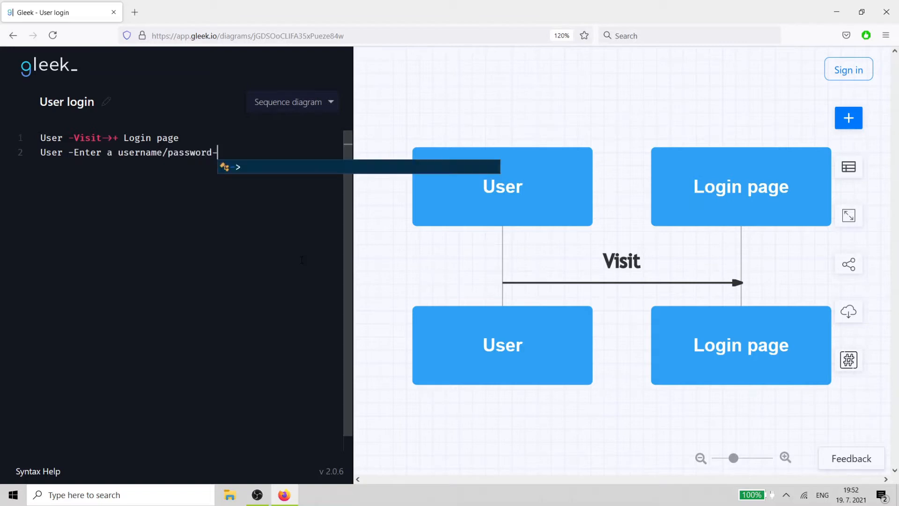
{"action": "type", "text": "> Login "}
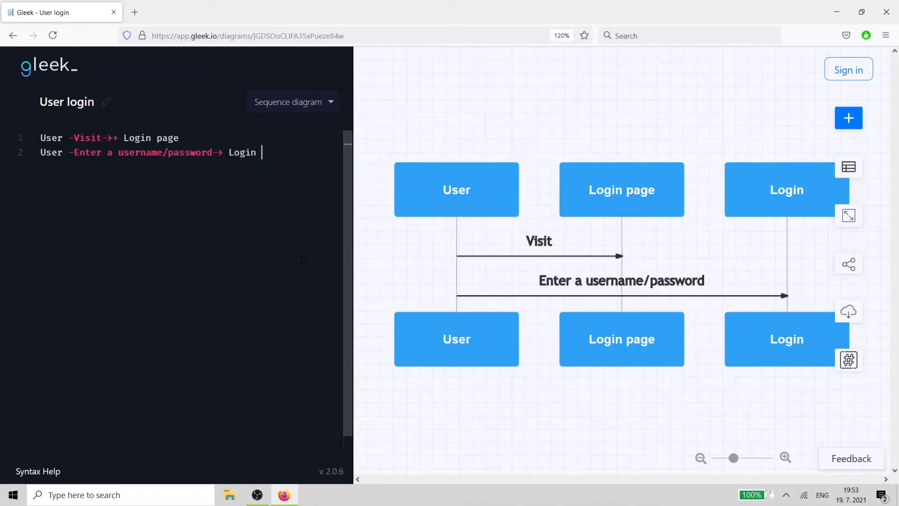
{"action": "type", "text": "page"}
{"action": "key", "text": "Return"}
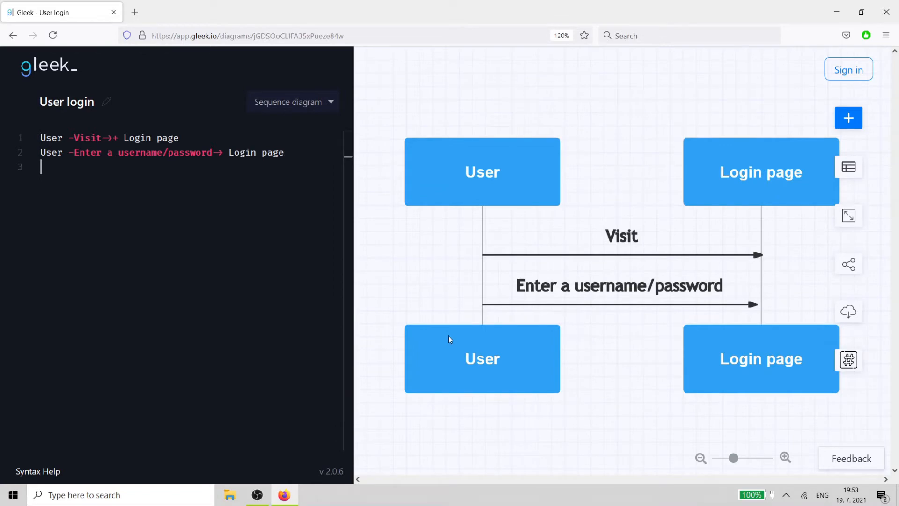
Add a 'Login' message to Login page and 'Send username/password hash' from Login page to Database.
{"action": "left_click", "coordinate": [700, 458]}
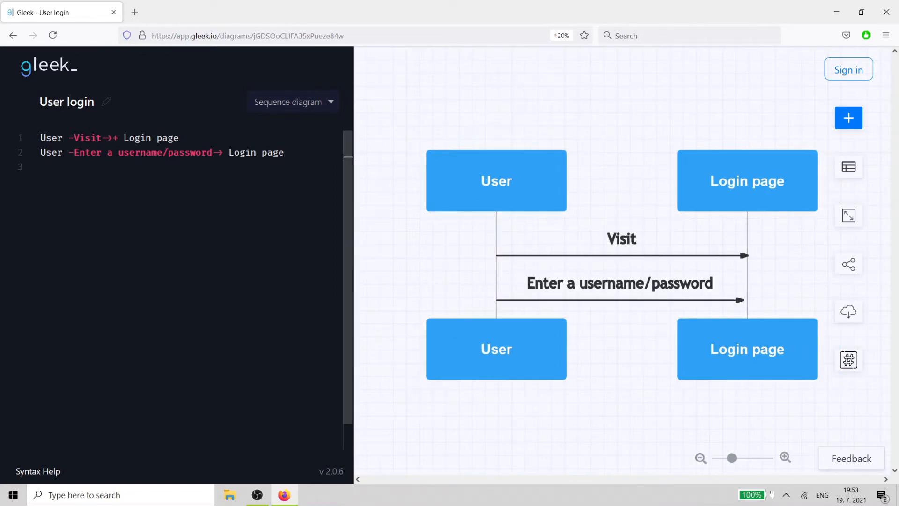
{"action": "type", "text": "U"}
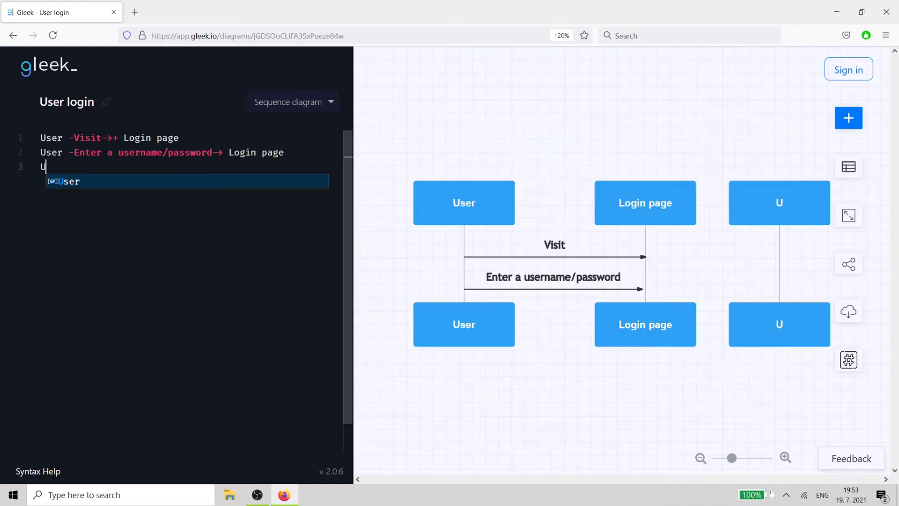
{"action": "type", "text": "ser -Lo"}
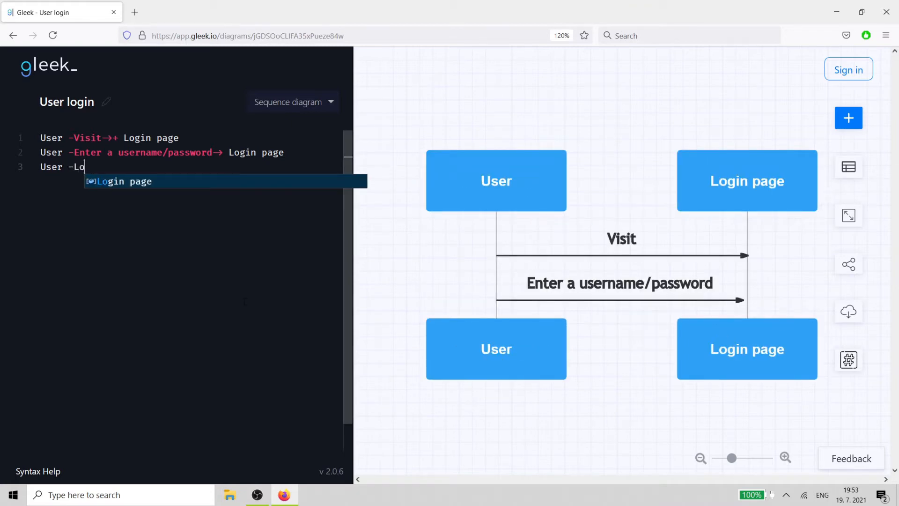
{"action": "type", "text": "gin-> Login page"}
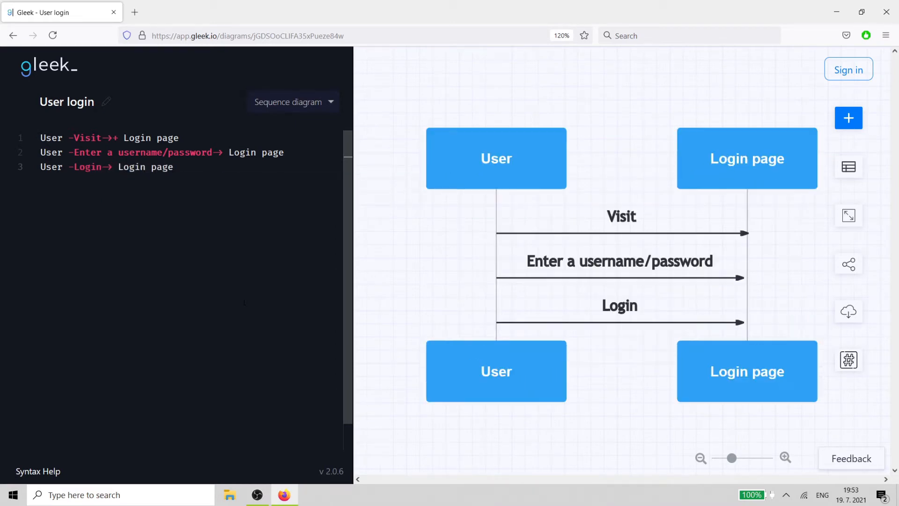
{"action": "key", "text": "Return"}
{"action": "type", "text": "Login page"}
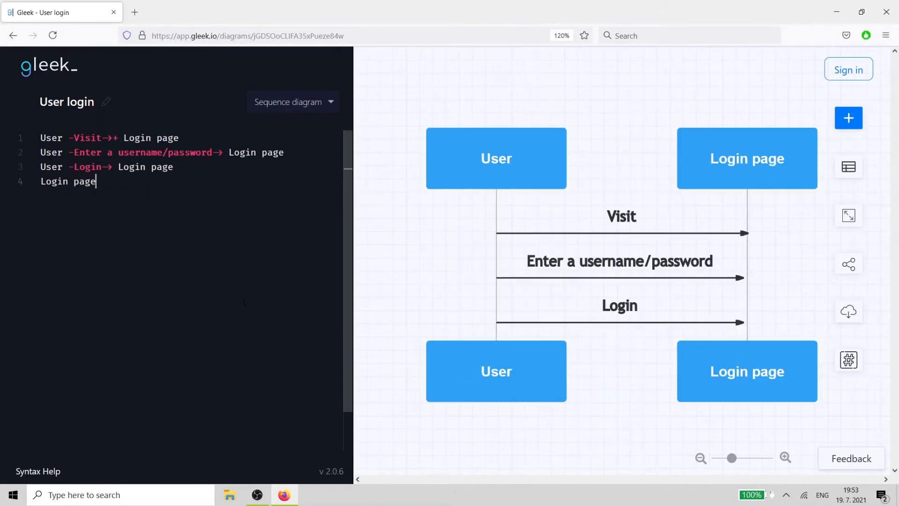
{"action": "type", "text": " -Send username/"}
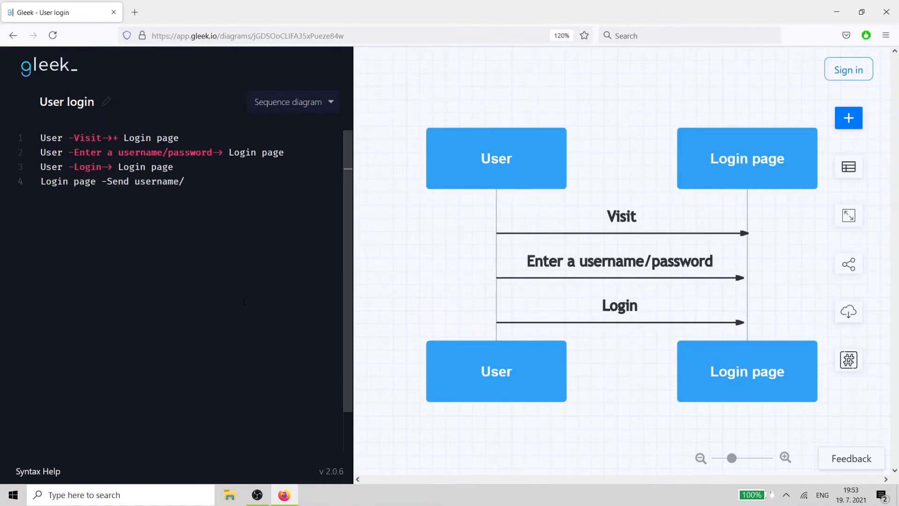
{"action": "type", "text": "password hash->"}
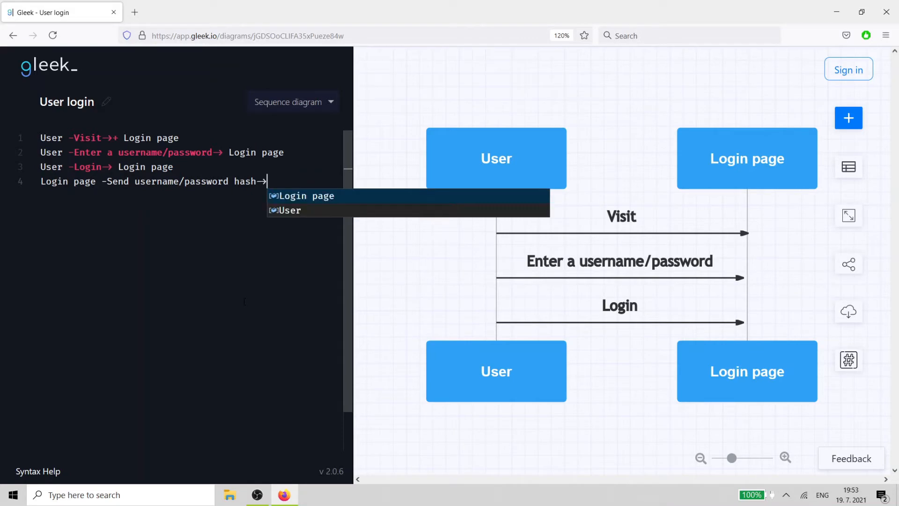
{"action": "type", "text": "-"}
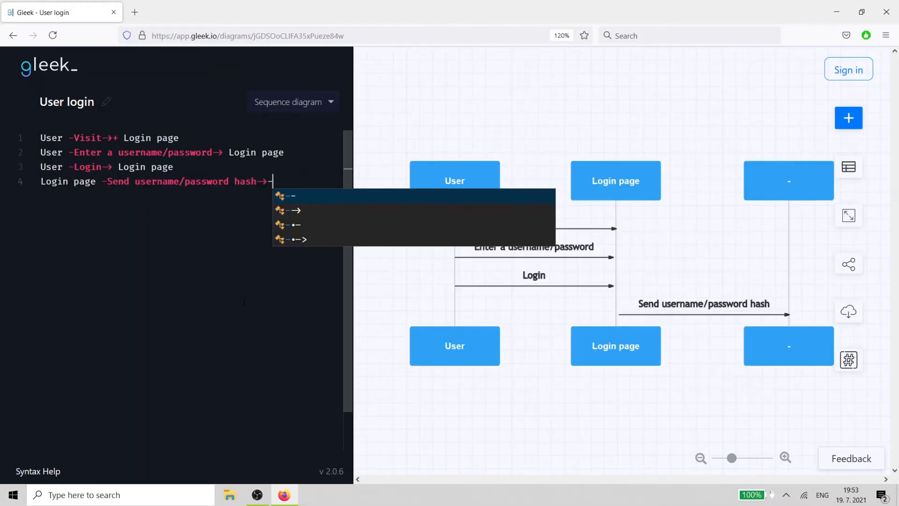
{"action": "type", "text": " Database"}
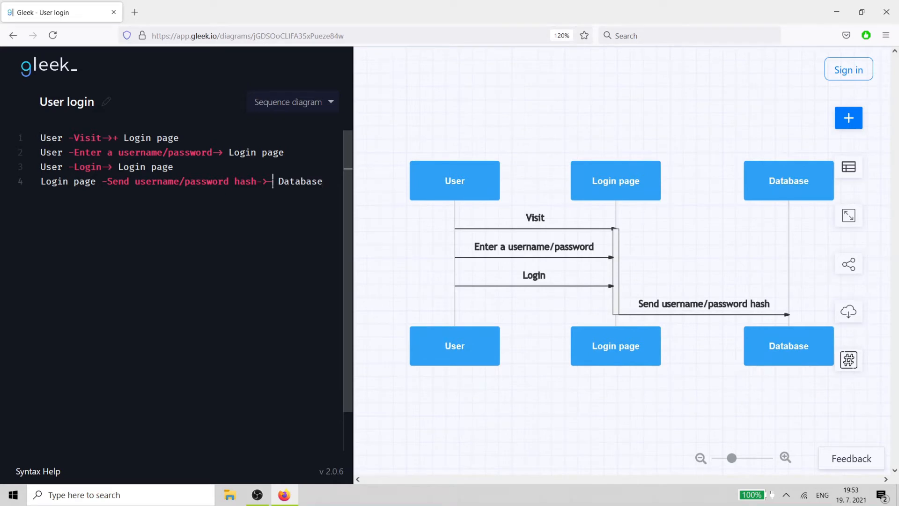
Add the line 'Database -Validate user data-> Database' after line 4.
{"action": "left_click_drag", "start_coordinate": [272, 180], "coordinate": [267, 180]}
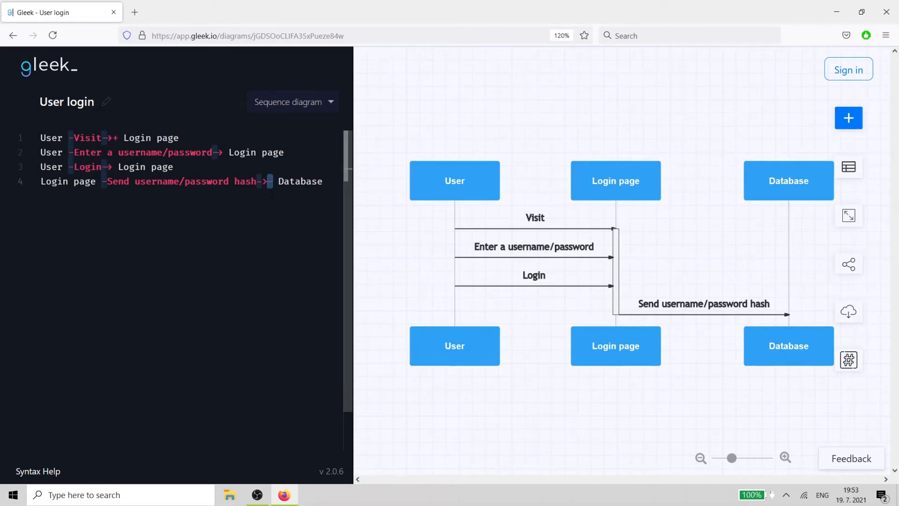
{"action": "left_click", "coordinate": [270, 209]}
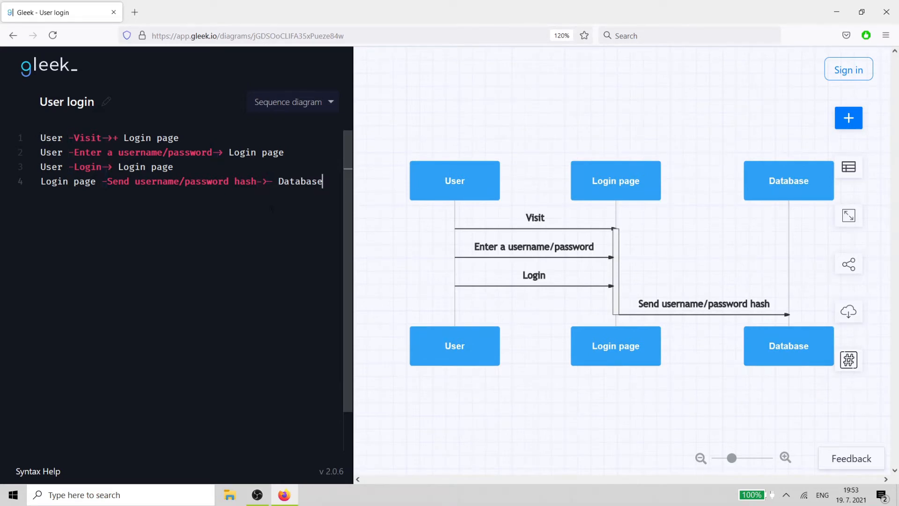
{"action": "key", "text": "Return"}
{"action": "type", "text": "Databas"}
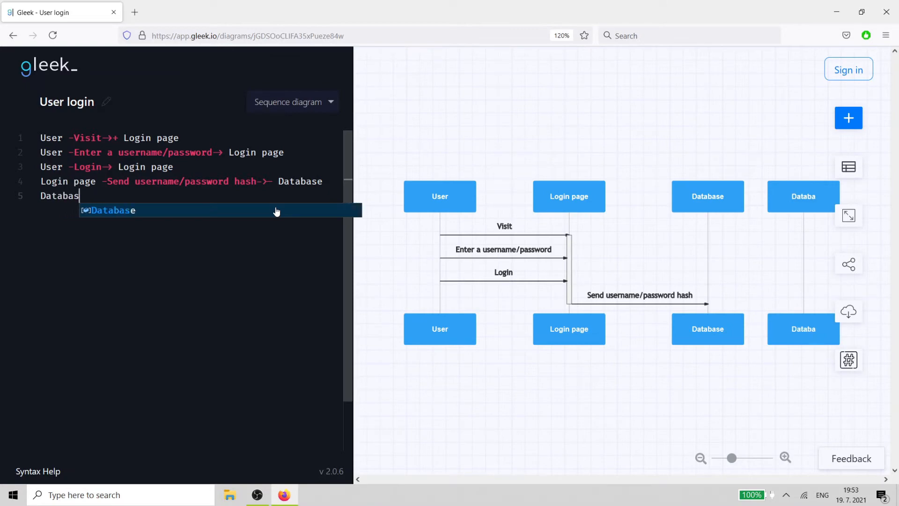
{"action": "type", "text": "e -"}
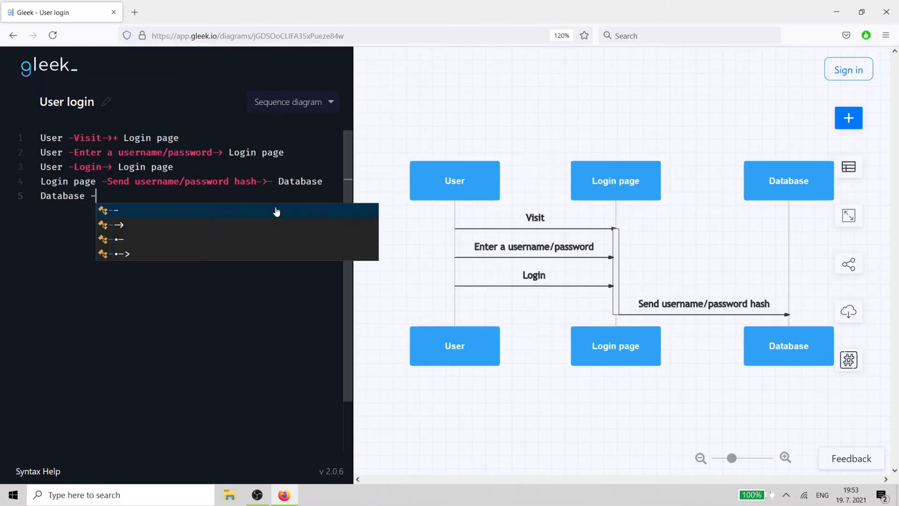
{"action": "type", "text": "Validate user data"}
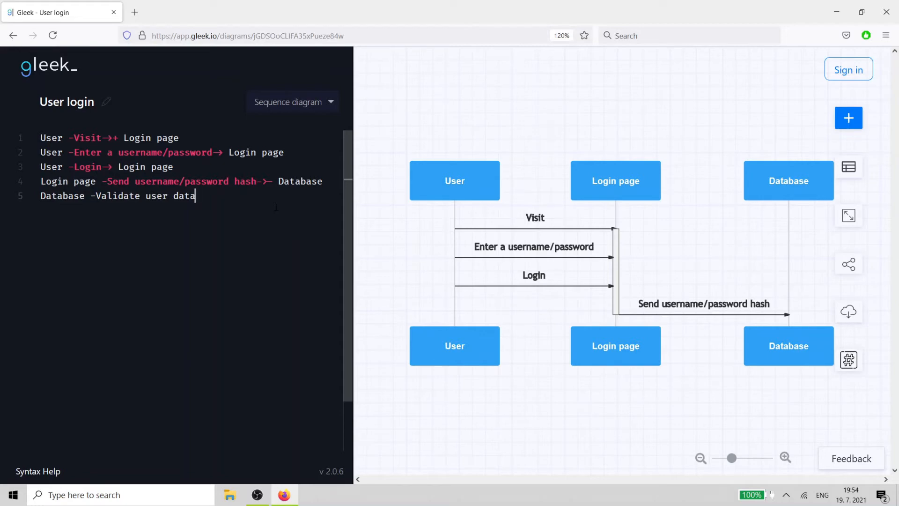
{"action": "type", "text": "-"}
{"action": "type", "text": "> D"}
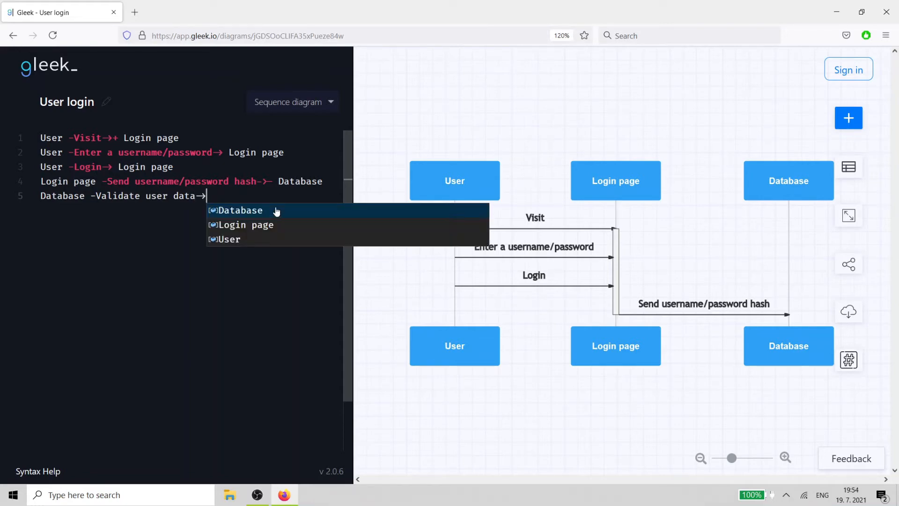
{"action": "type", "text": "atabase"}
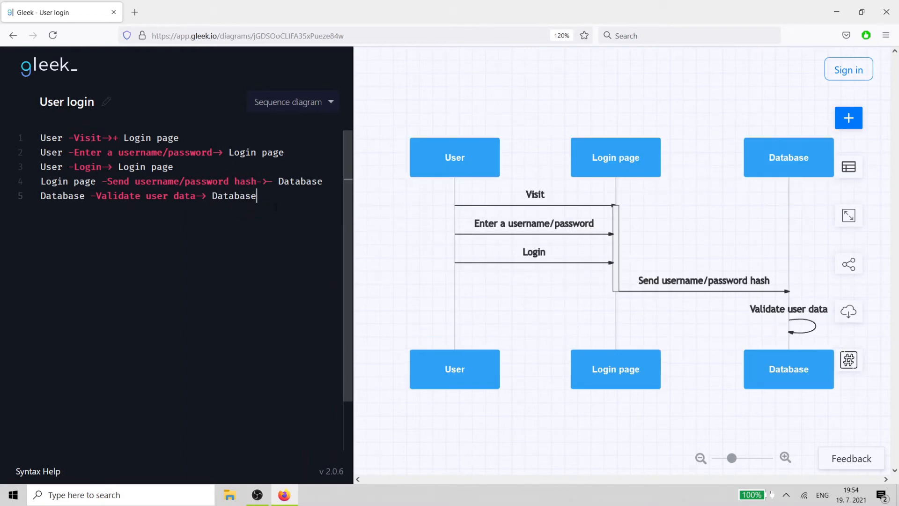
{"action": "key", "text": "Return"}
{"action": "key", "text": "Return"}
Add '/alt Login data is correct' with a dashed 'User login accepted' reply and a Login page Redirect.
{"action": "type", "text": "/alt Login data is "}
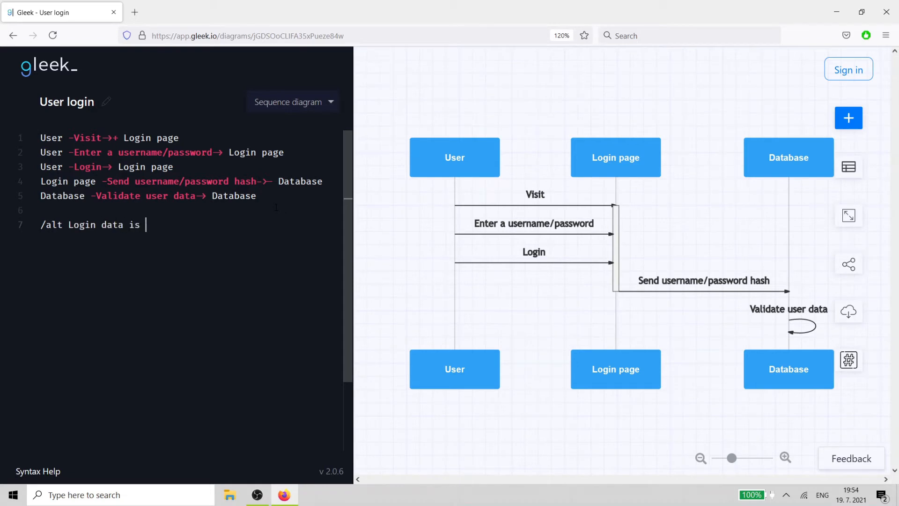
{"action": "type", "text": "correct"}
{"action": "key", "text": "Return"}
{"action": "key", "text": "Tab"}
{"action": "type", "text": "D"}
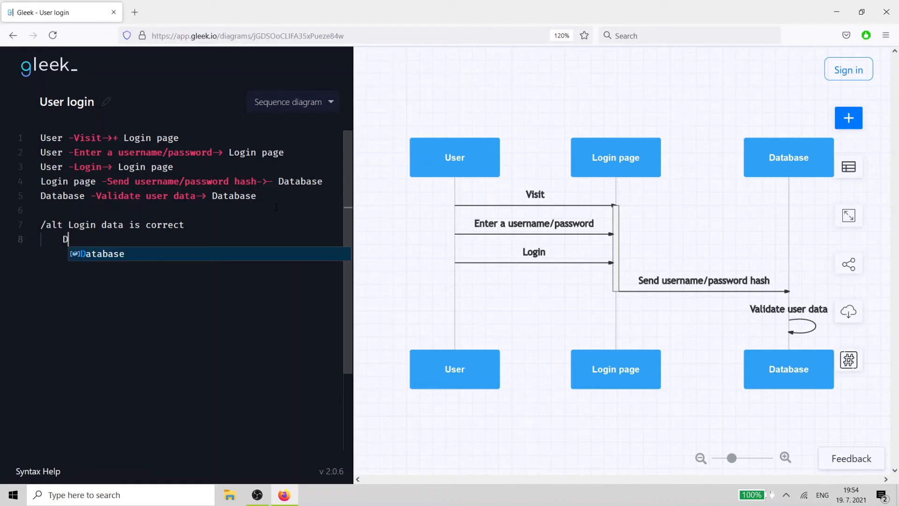
{"action": "type", "text": "atabase"}
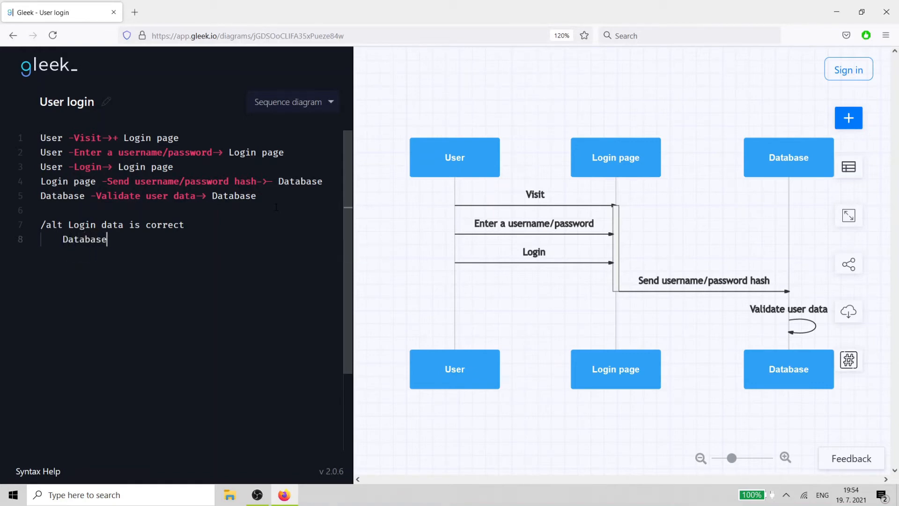
{"action": "type", "text": " -"}
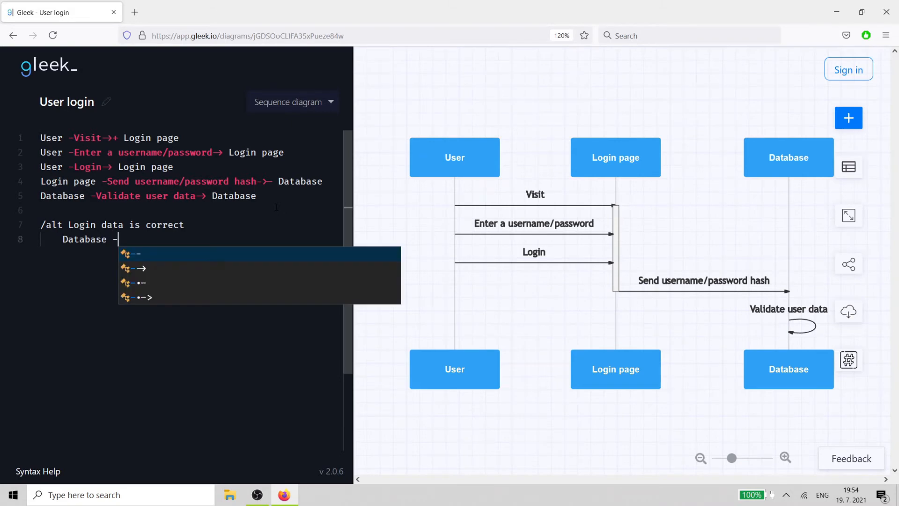
{"action": "type", "text": ". User"}
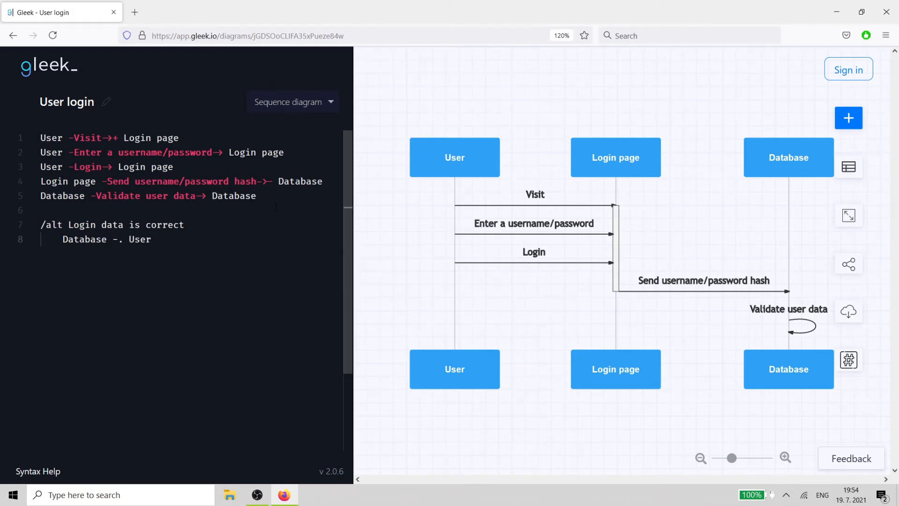
{"action": "type", "text": " login accepted->"}
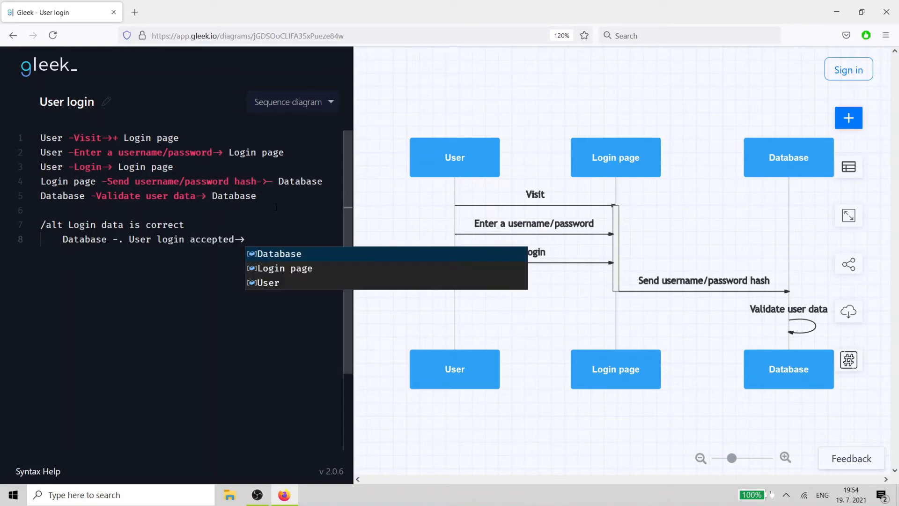
{"action": "type", "text": "+ Login "}
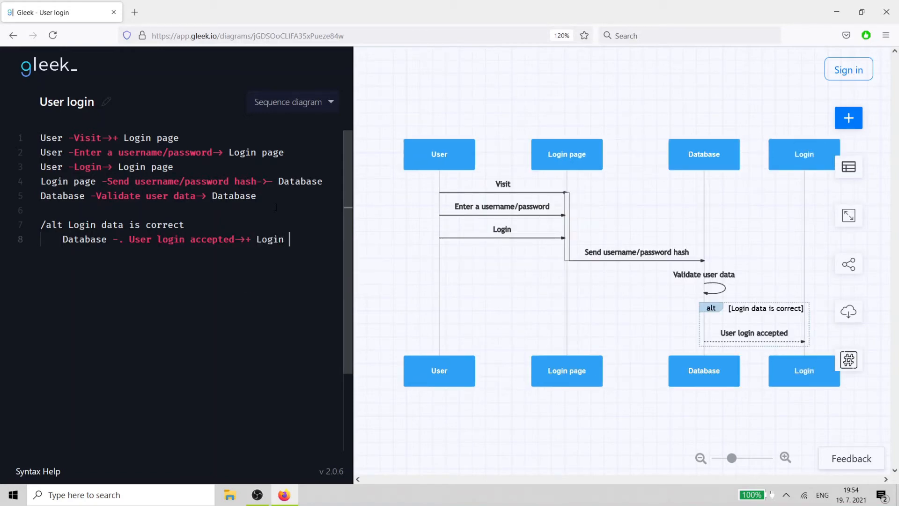
{"action": "type", "text": "page"}
{"action": "key", "text": "Return"}
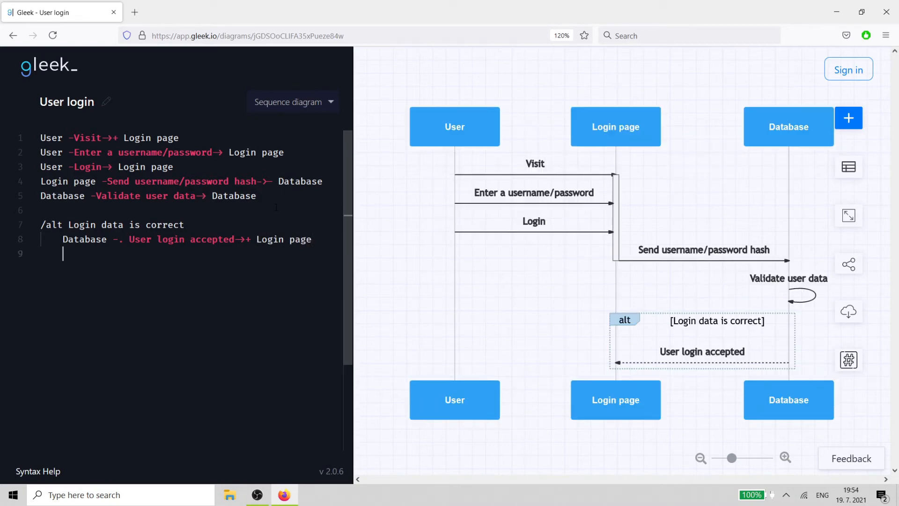
{"action": "type", "text": "Login"}
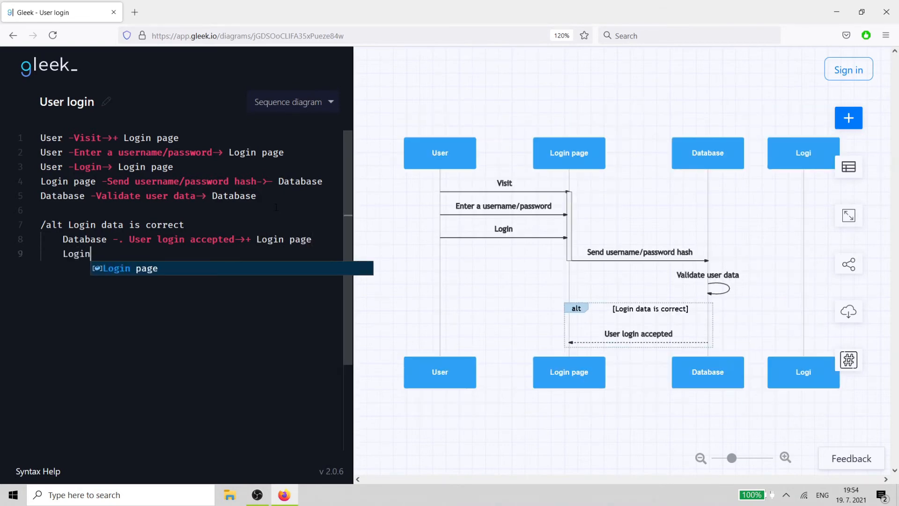
{"action": "type", "text": " page "}
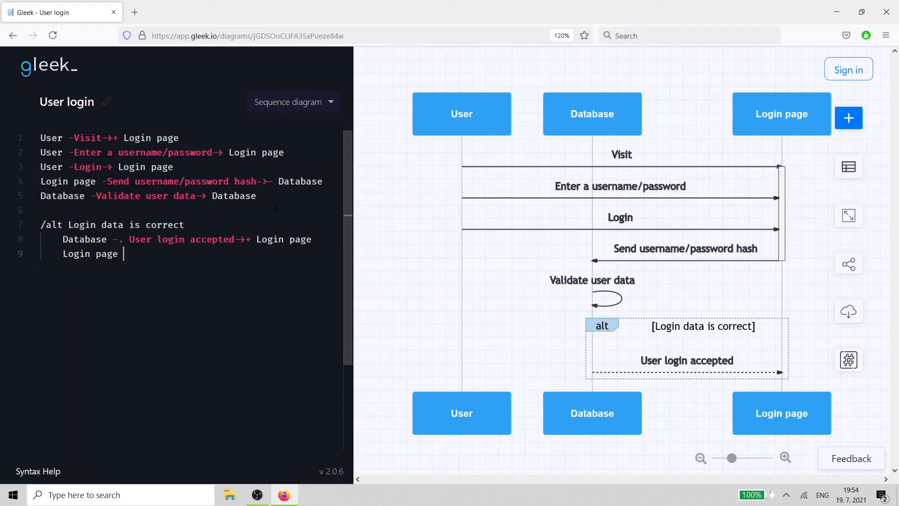
{"action": "type", "text": "-Redirect"}
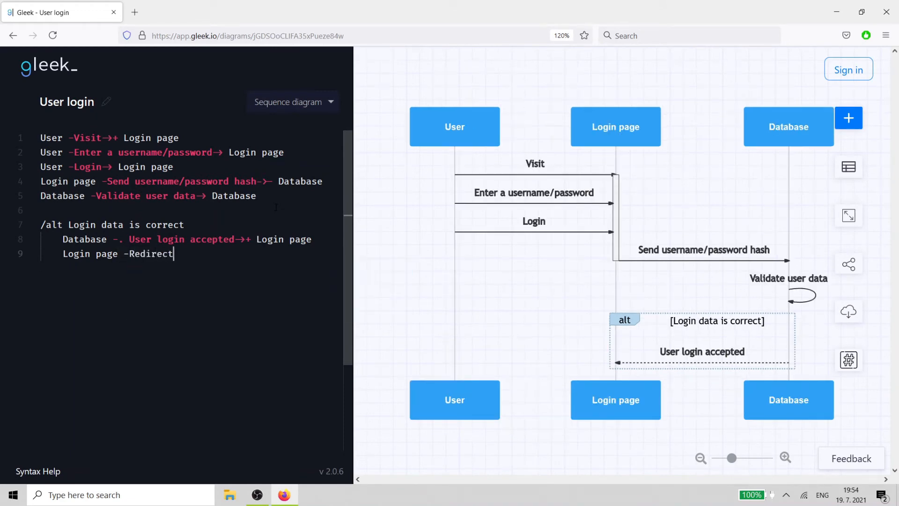
{"action": "type", "text": "-"}
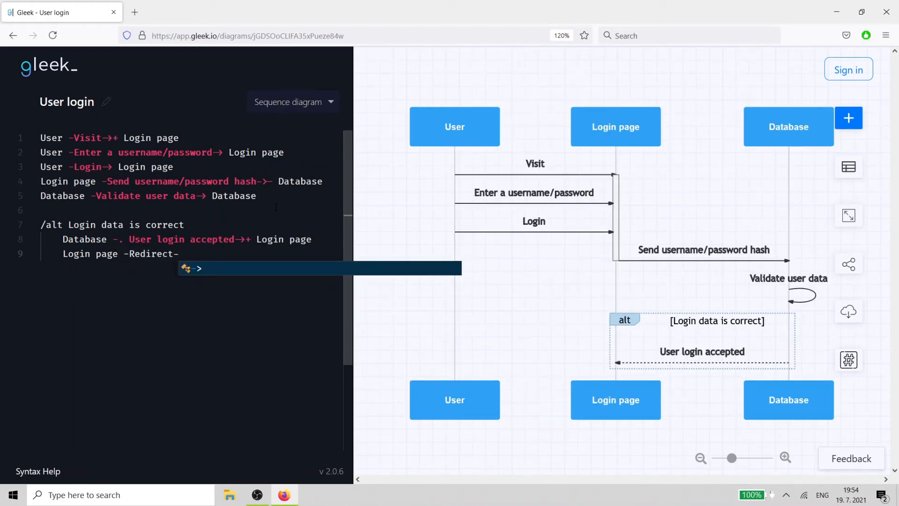
{"action": "type", "text": "> Login p"}
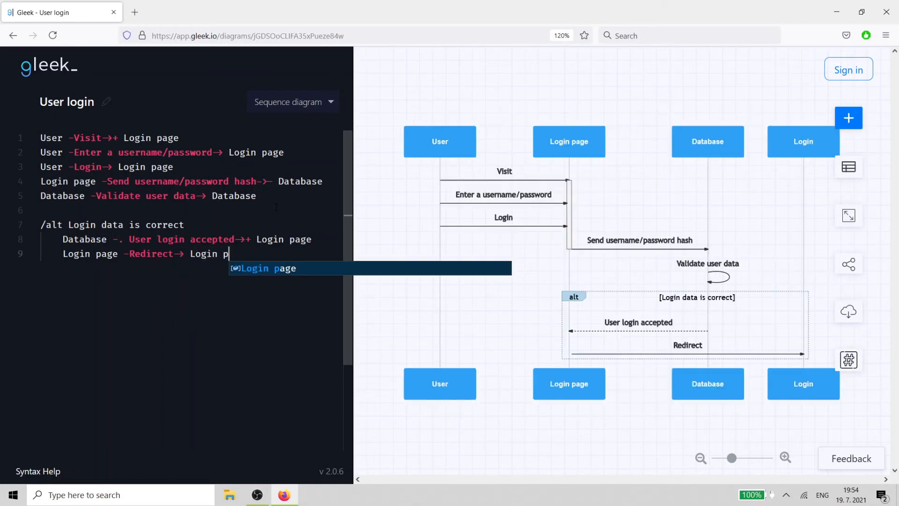
{"action": "type", "text": "age"}
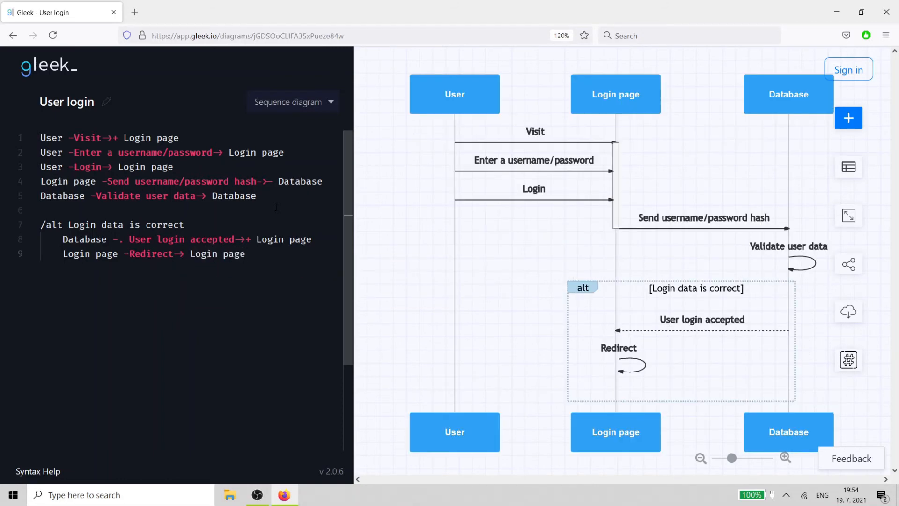
Add the line 'Login page -. Successful login (message)->- User' inside the alt block.
{"action": "key", "text": "Return"}
{"action": "type", "text": "Login page"}
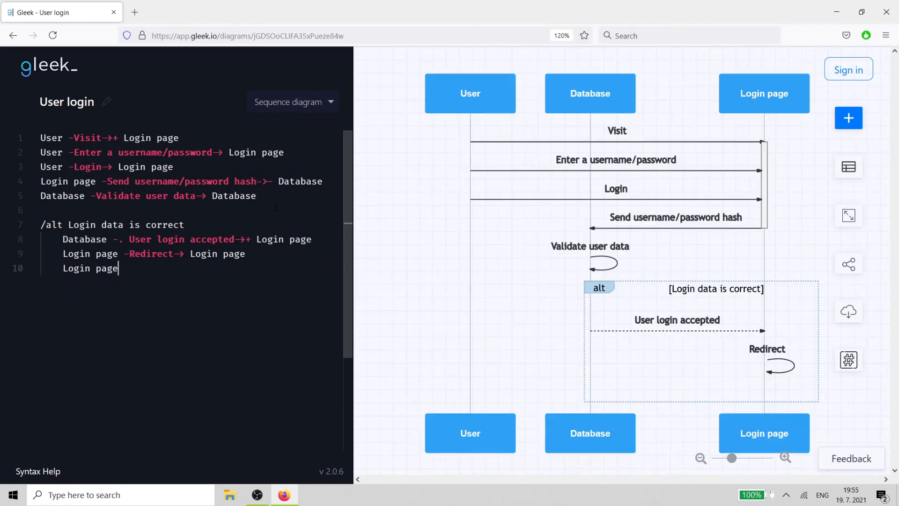
{"action": "type", "text": " -"}
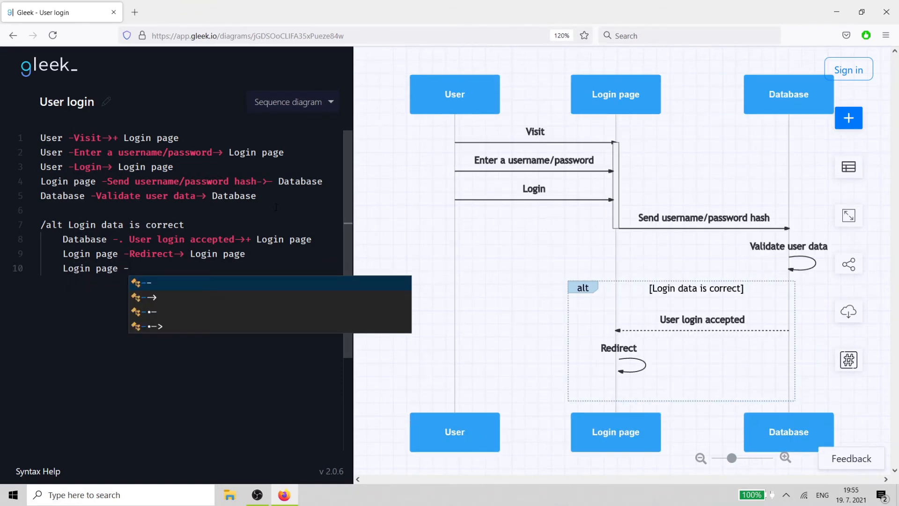
{"action": "type", "text": ". Successf"}
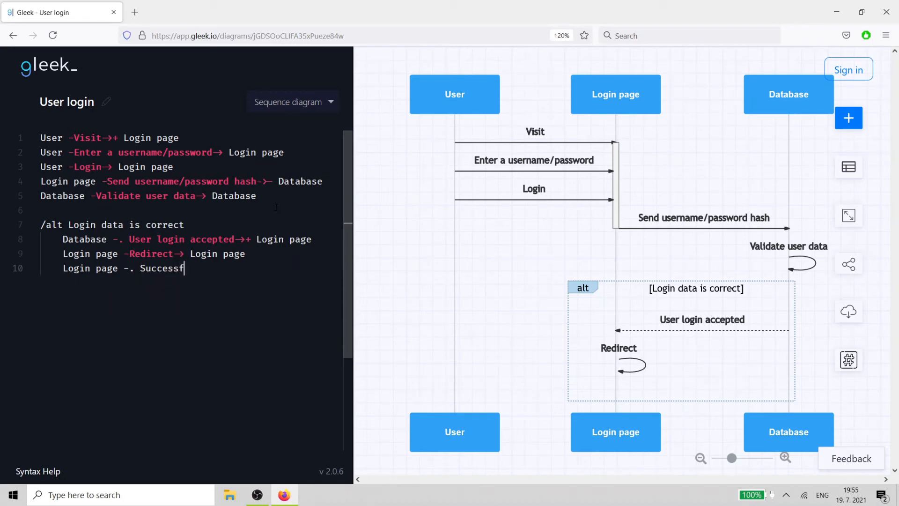
{"action": "type", "text": "ul login (message)"}
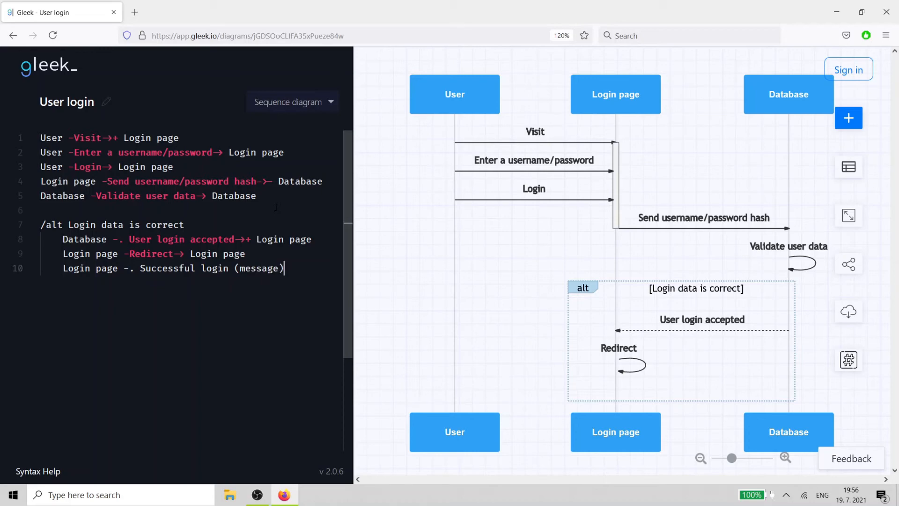
{"action": "type", "text": "-"}
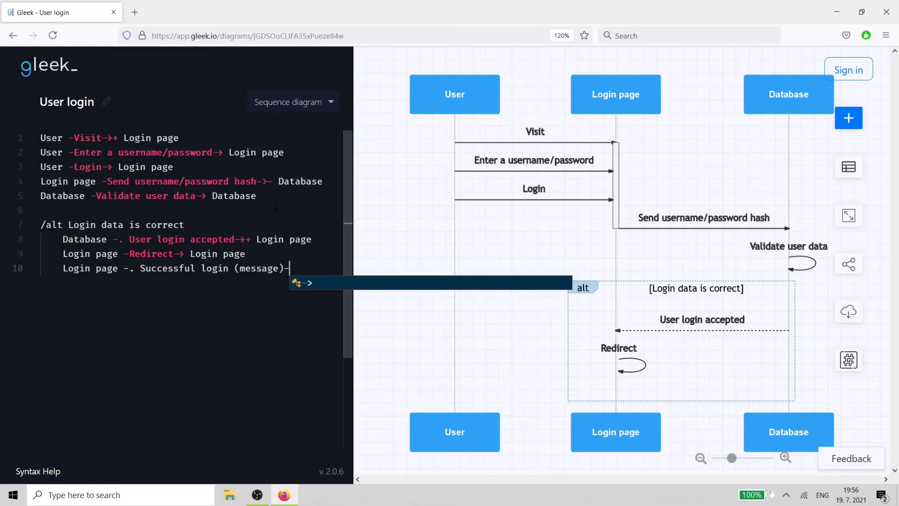
{"action": "type", "text": ">- Us"}
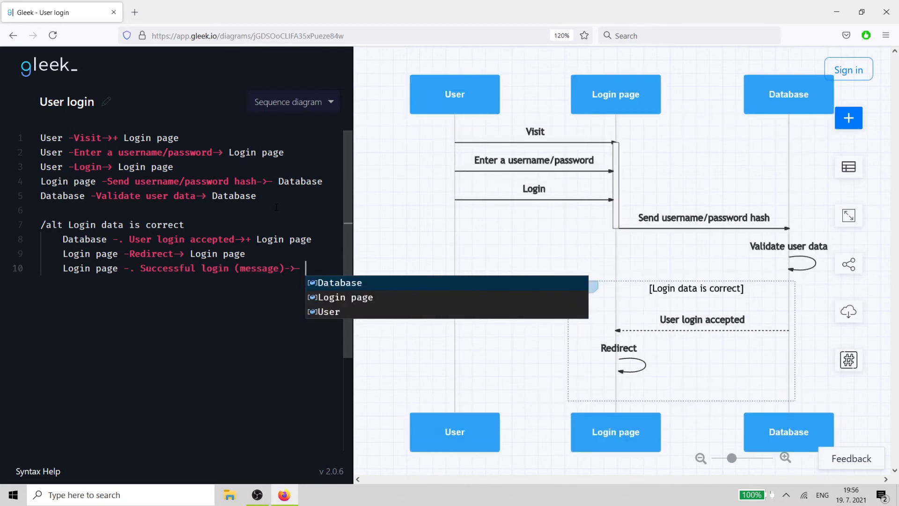
{"action": "type", "text": "er"}
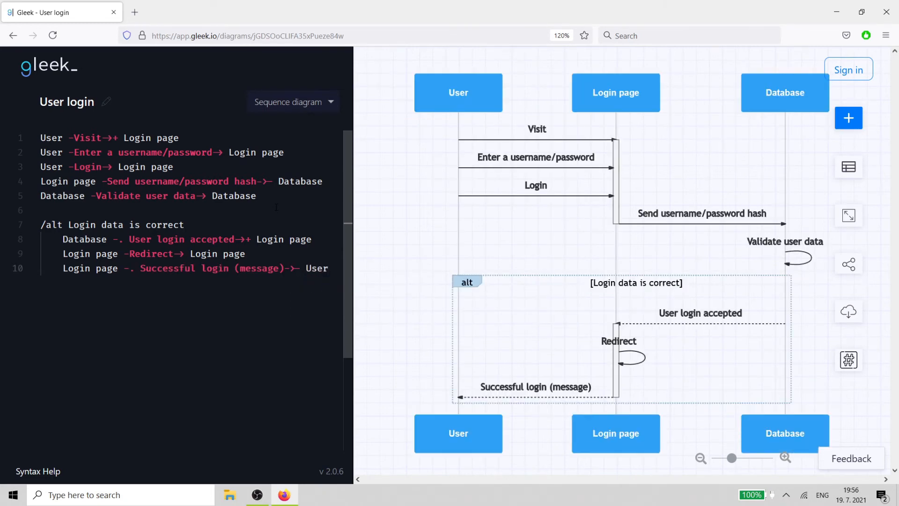
{"action": "key", "text": "Return"}
{"action": "key", "text": "Return"}
Add '/else Login data is incorrect' with a dashed 'User login rejected' arrow from Database to Login page.
{"action": "type", "text": "/else"}
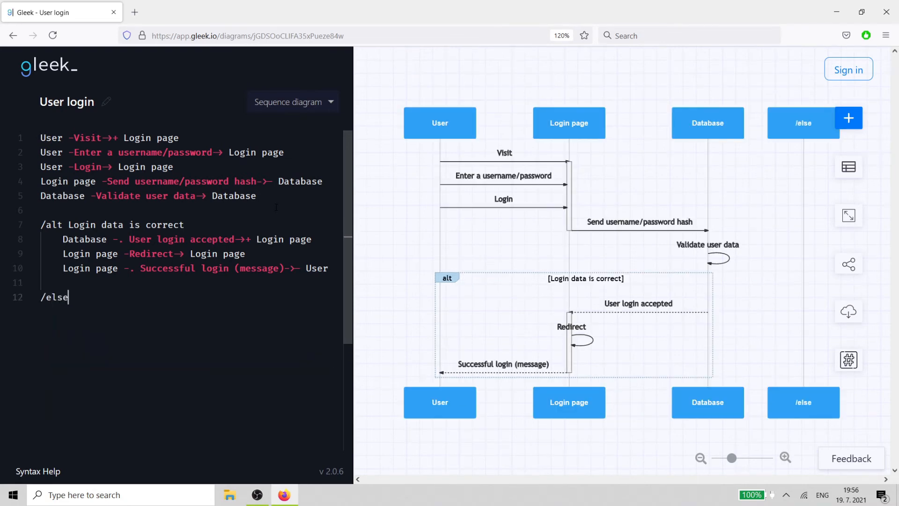
{"action": "type", "text": " Login"}
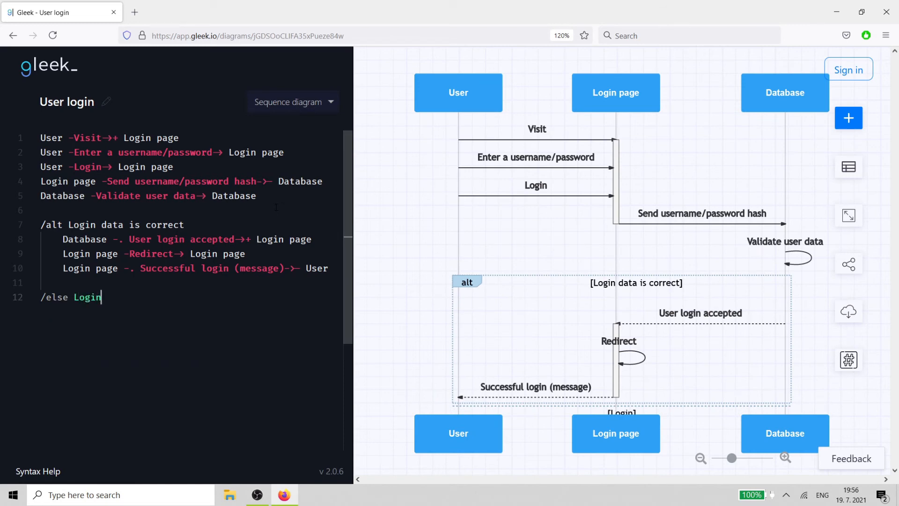
{"action": "type", "text": " data is in"}
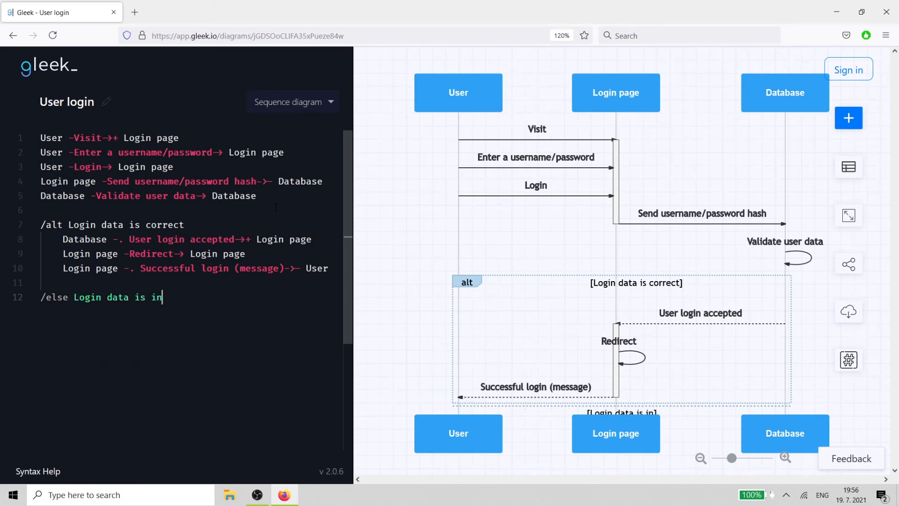
{"action": "type", "text": "correct"}
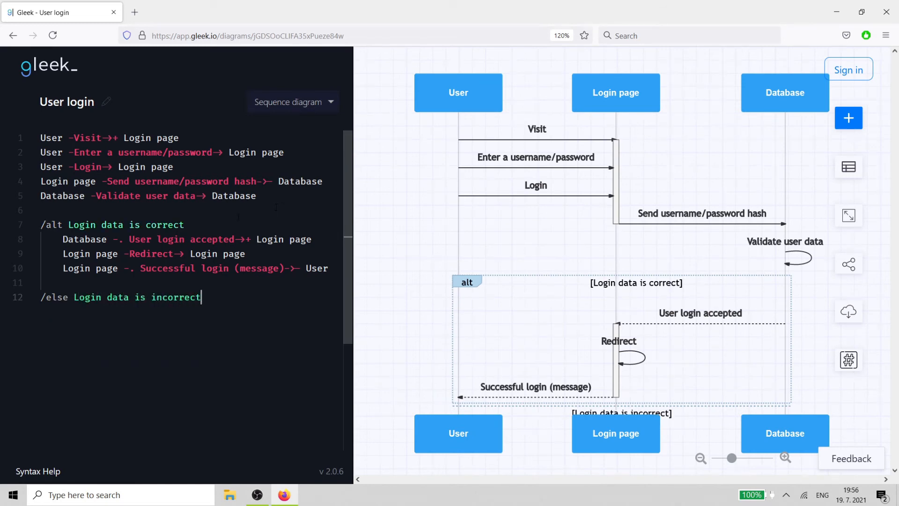
{"action": "key", "text": "Return"}
{"action": "type", "text": "Database -. U"}
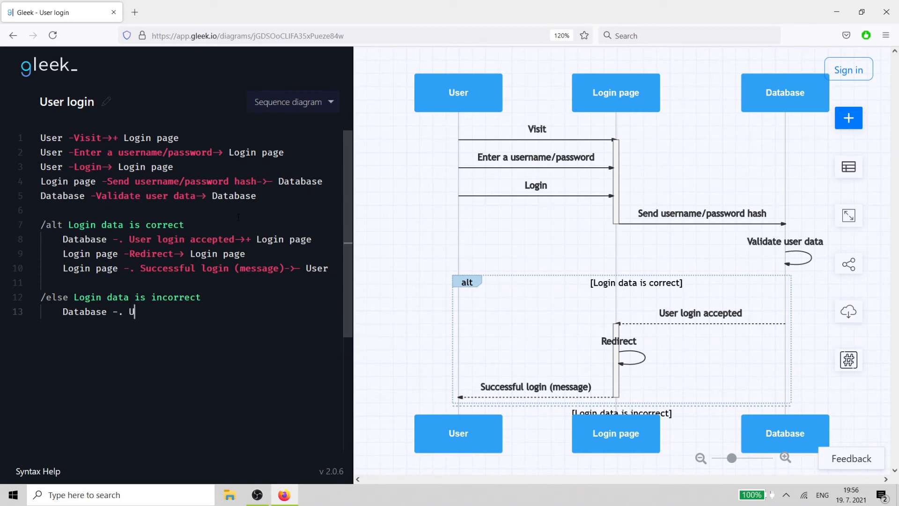
{"action": "type", "text": "ser login rejected-"}
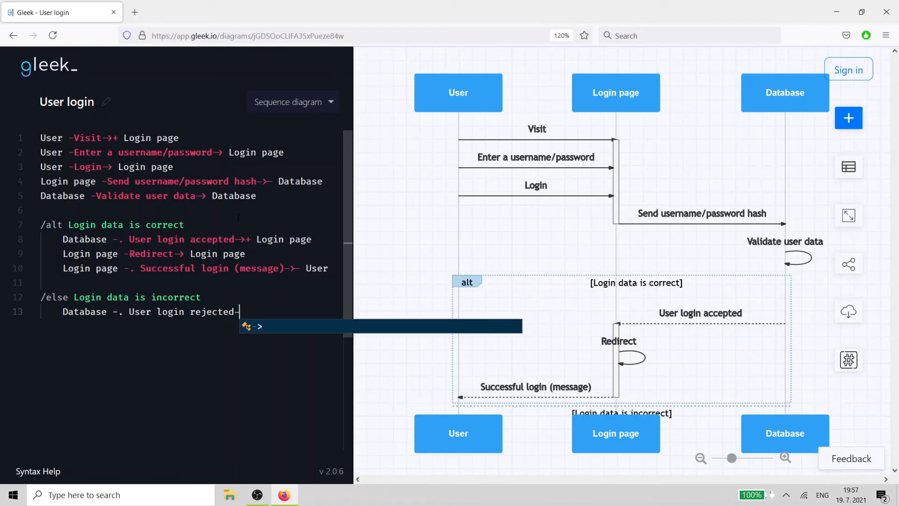
{"action": "type", "text": ">"}
{"action": "type", "text": "+ "}
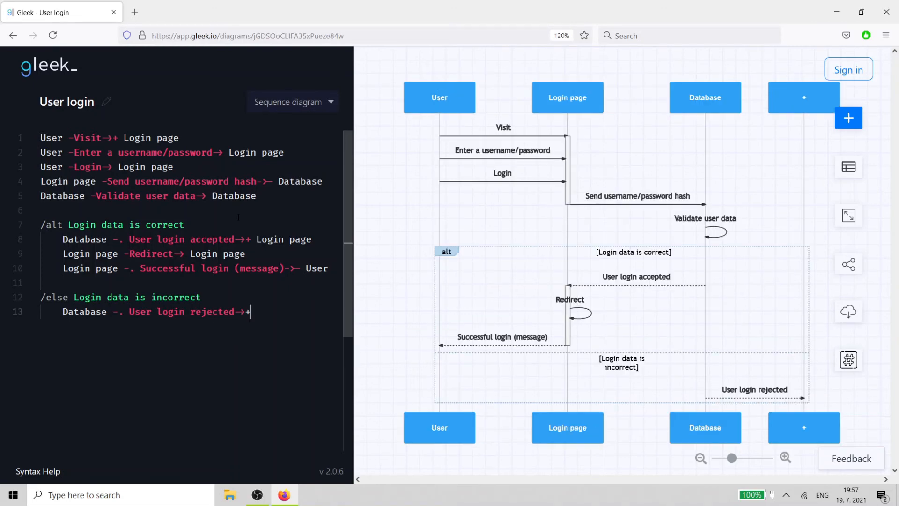
{"action": "type", "text": "Login page"}
Add a Login page 'Redirect' self-message and a dashed 'Clear the password field' reply to User.
{"action": "key", "text": "Return"}
{"action": "type", "text": "Login page "}
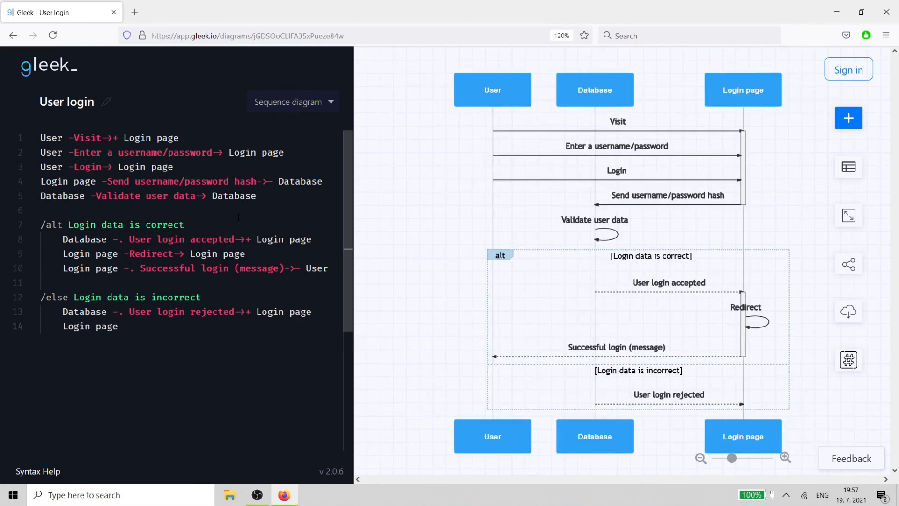
{"action": "type", "text": "-Redirec"}
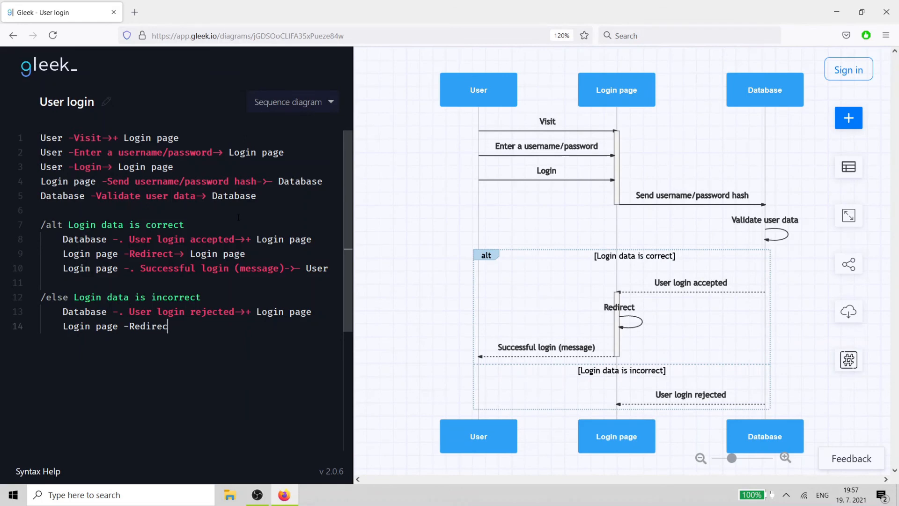
{"action": "type", "text": "t-> Login pa"}
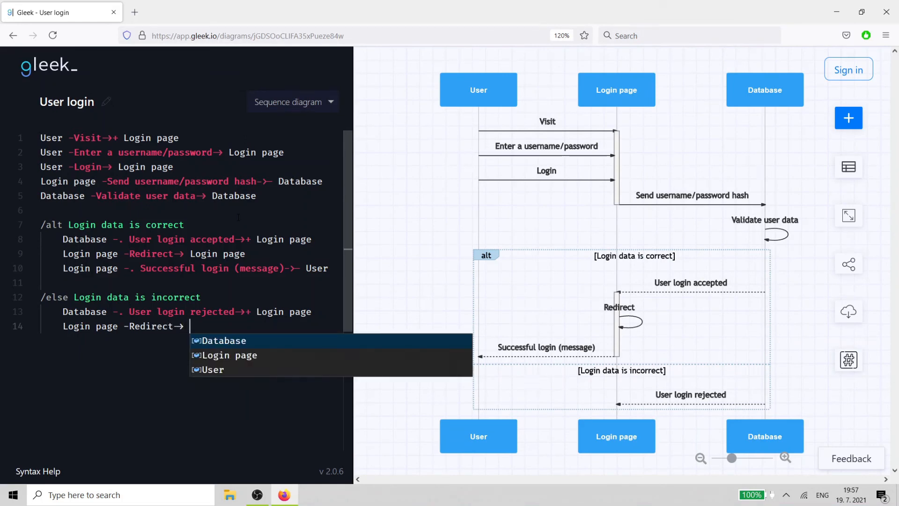
{"action": "type", "text": "ge"}
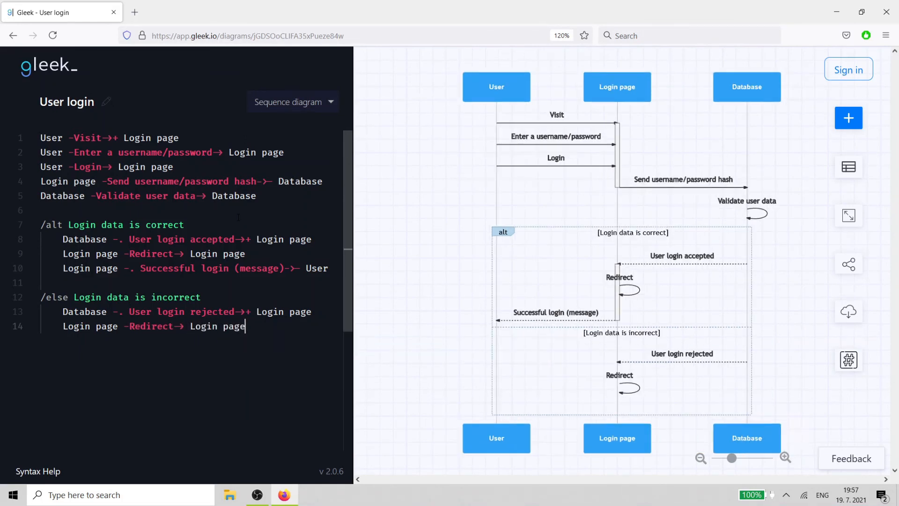
{"action": "key", "text": "Return"}
{"action": "type", "text": "Logi"}
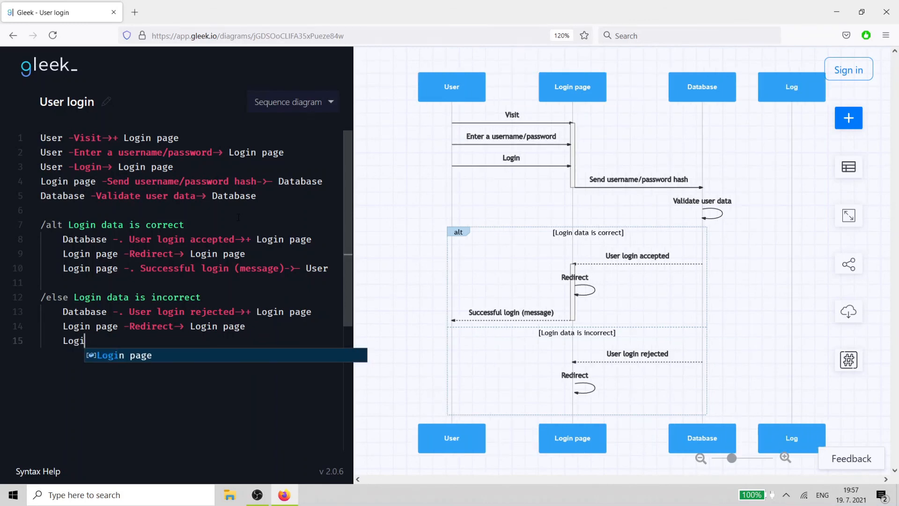
{"action": "type", "text": "n page "}
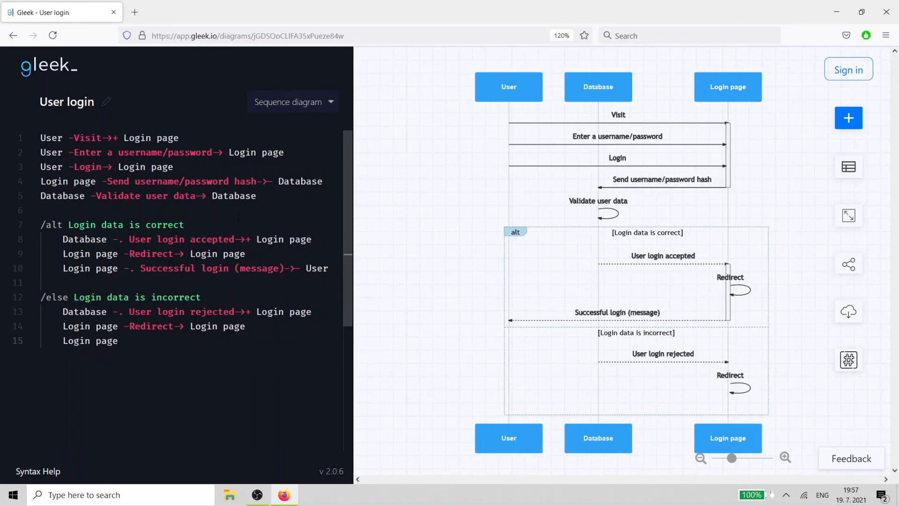
{"action": "type", "text": "-. Clear"}
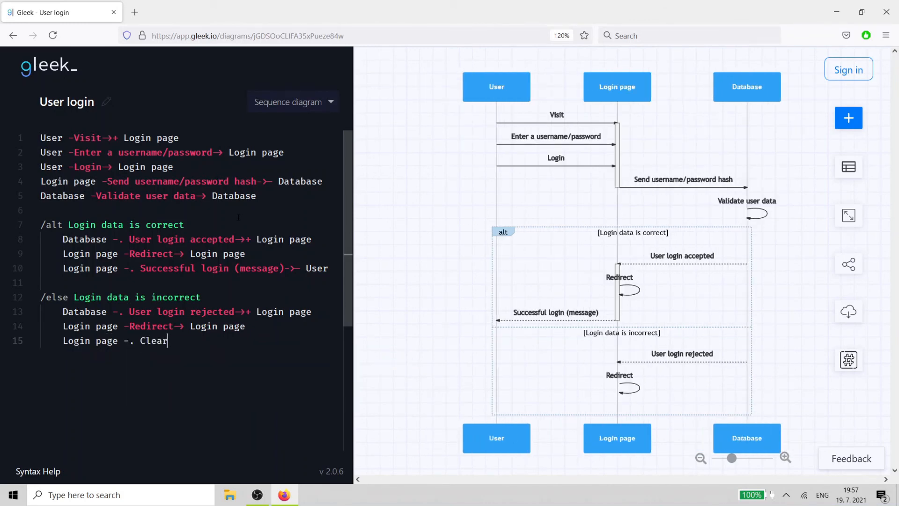
{"action": "type", "text": " the password fi"}
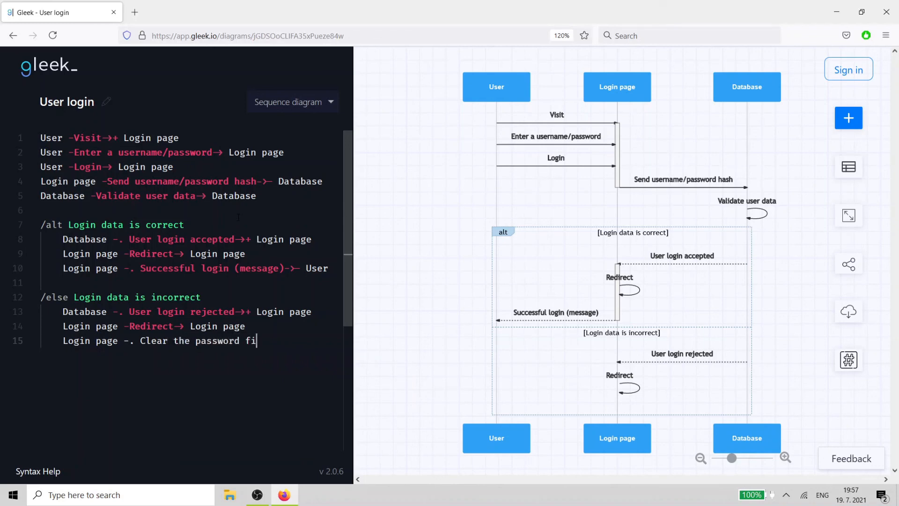
{"action": "type", "text": "eld->"}
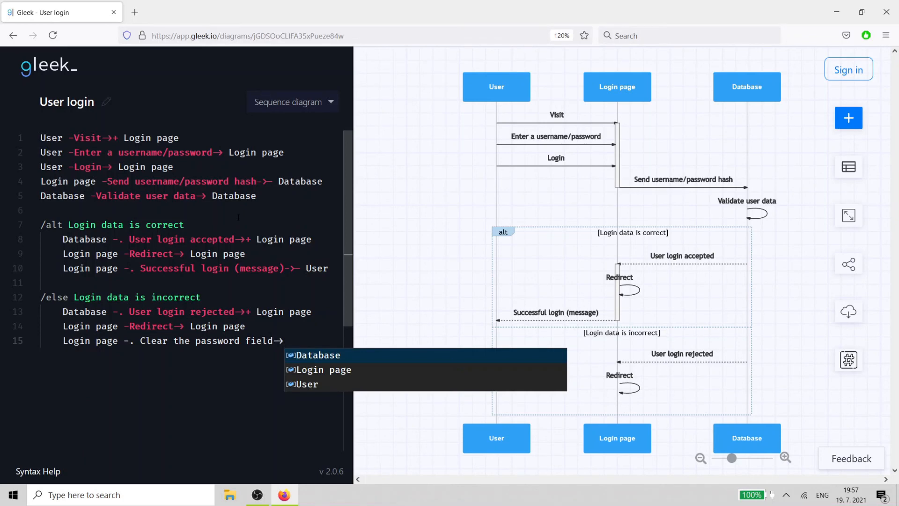
{"action": "type", "text": " User"}
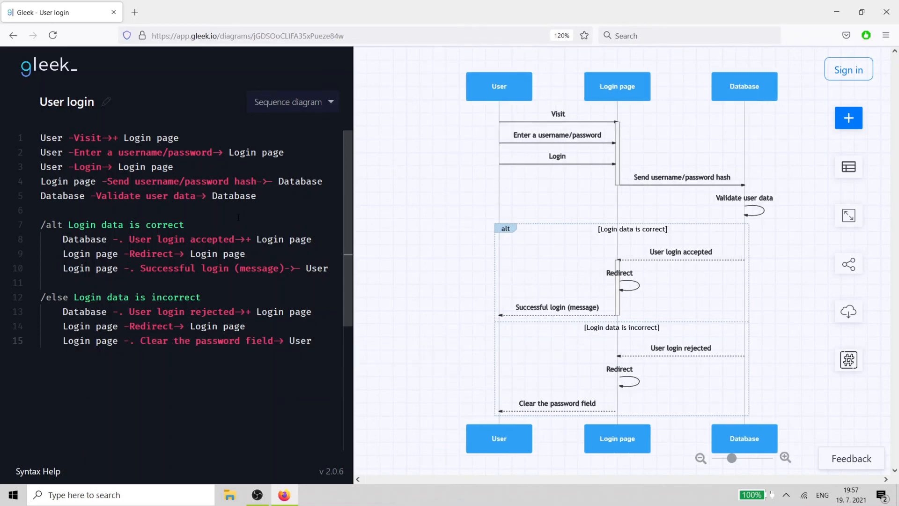